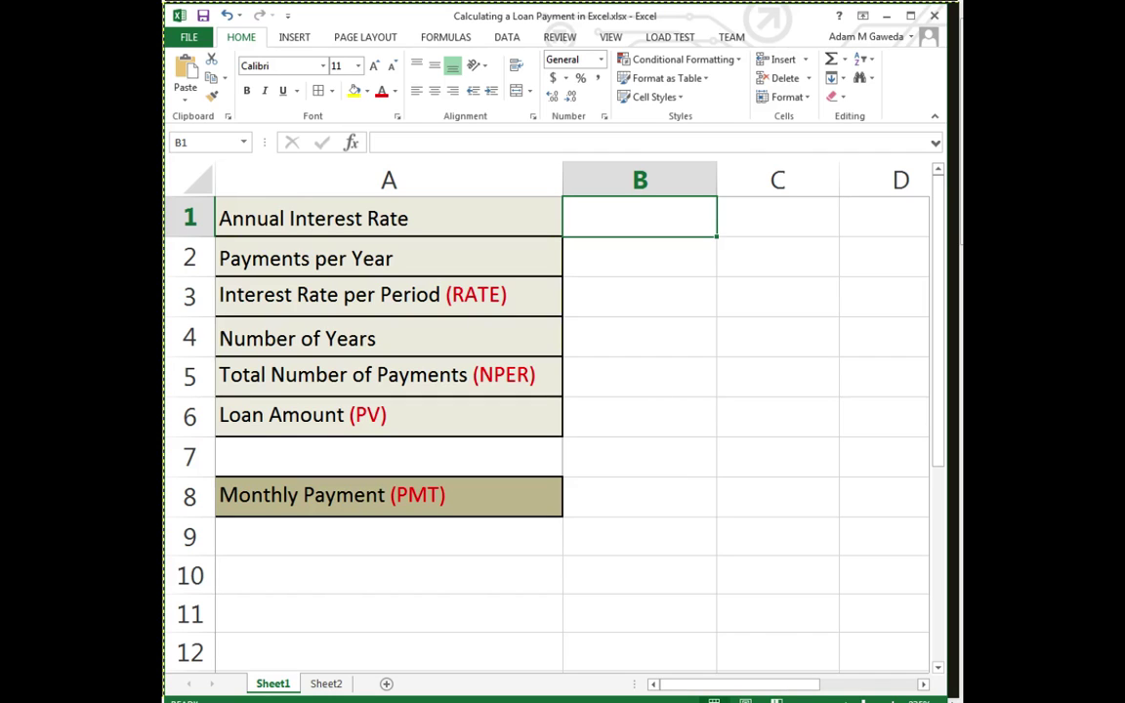
Enter 2.39% as the annual interest rate in B1 and 12 payments per year in B2.
{"action": "type", "text": "2.39"}
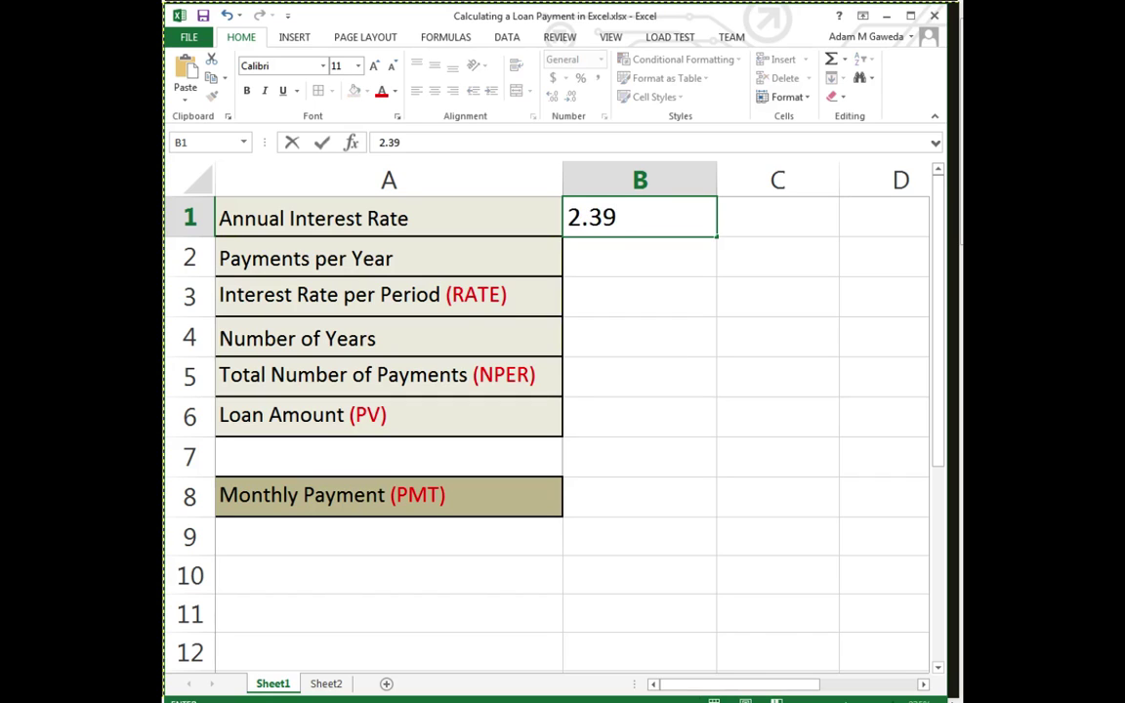
{"action": "type", "text": "%"}
{"action": "key", "text": "Return"}
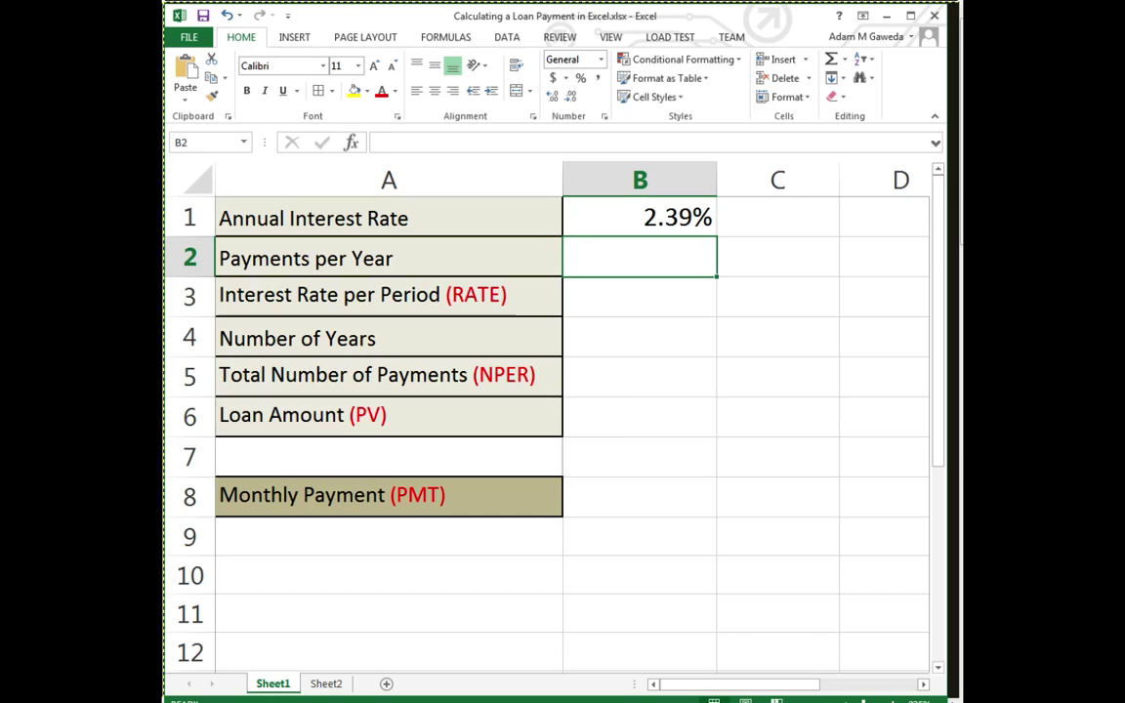
{"action": "type", "text": "12"}
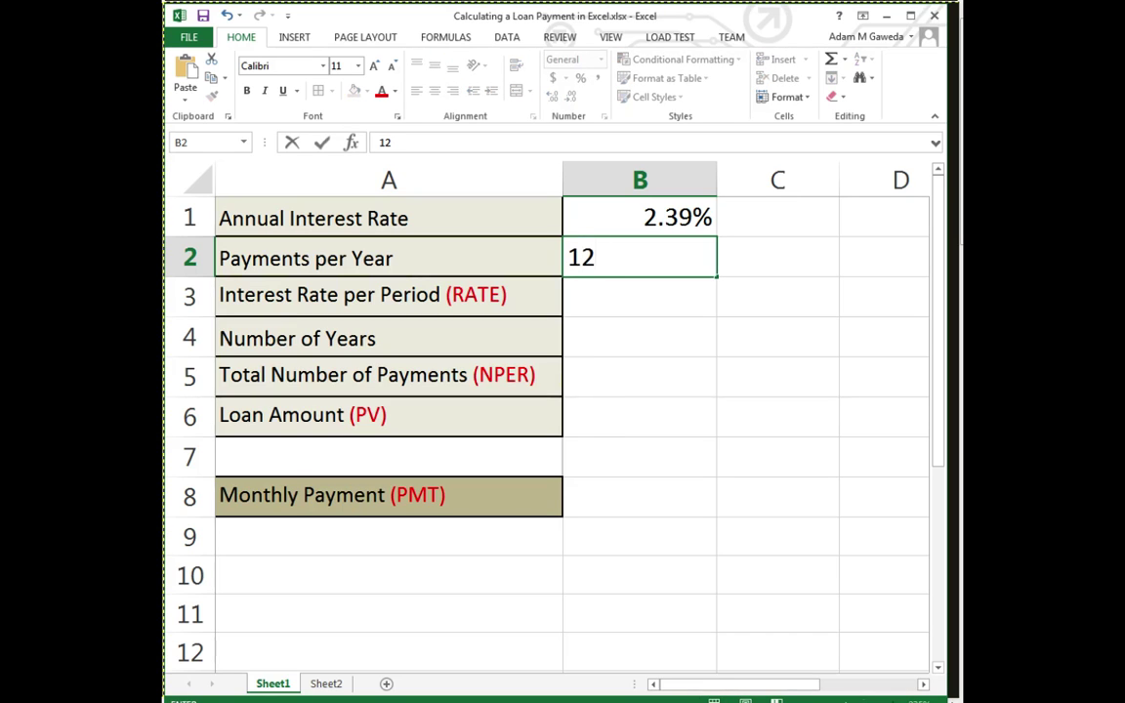
{"action": "key", "text": "Return"}
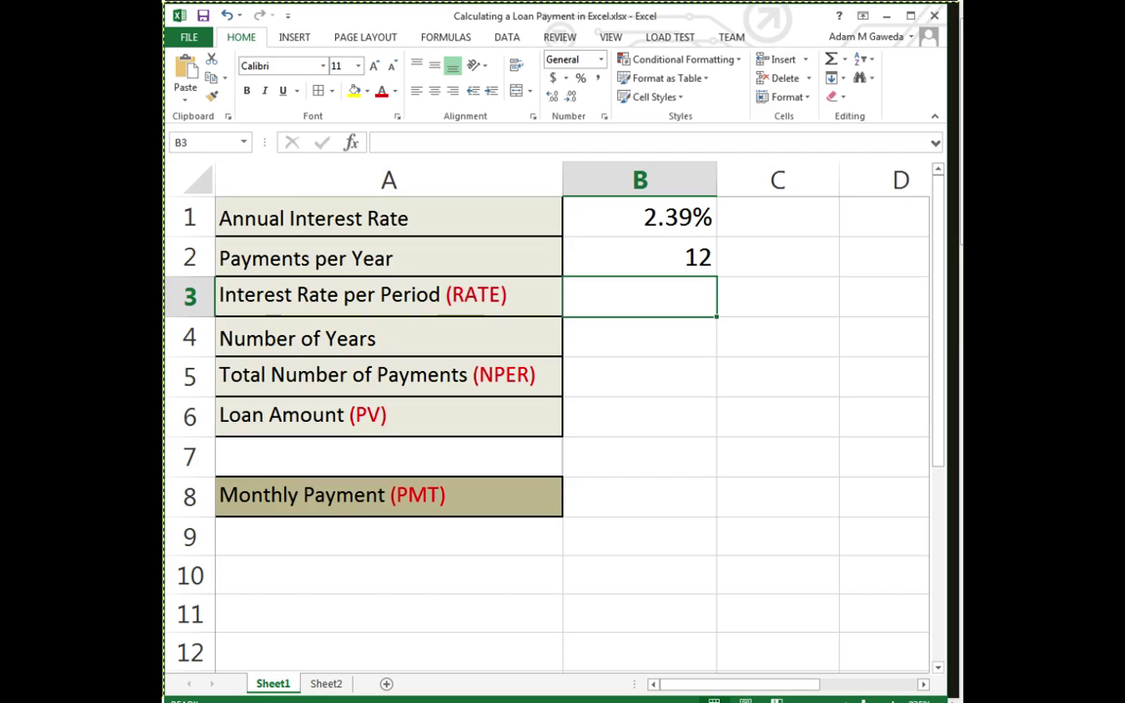
Enter the formula =B1/B2 in B3, giving a per-period rate of 0.00199167.
{"action": "type", "text": "="}
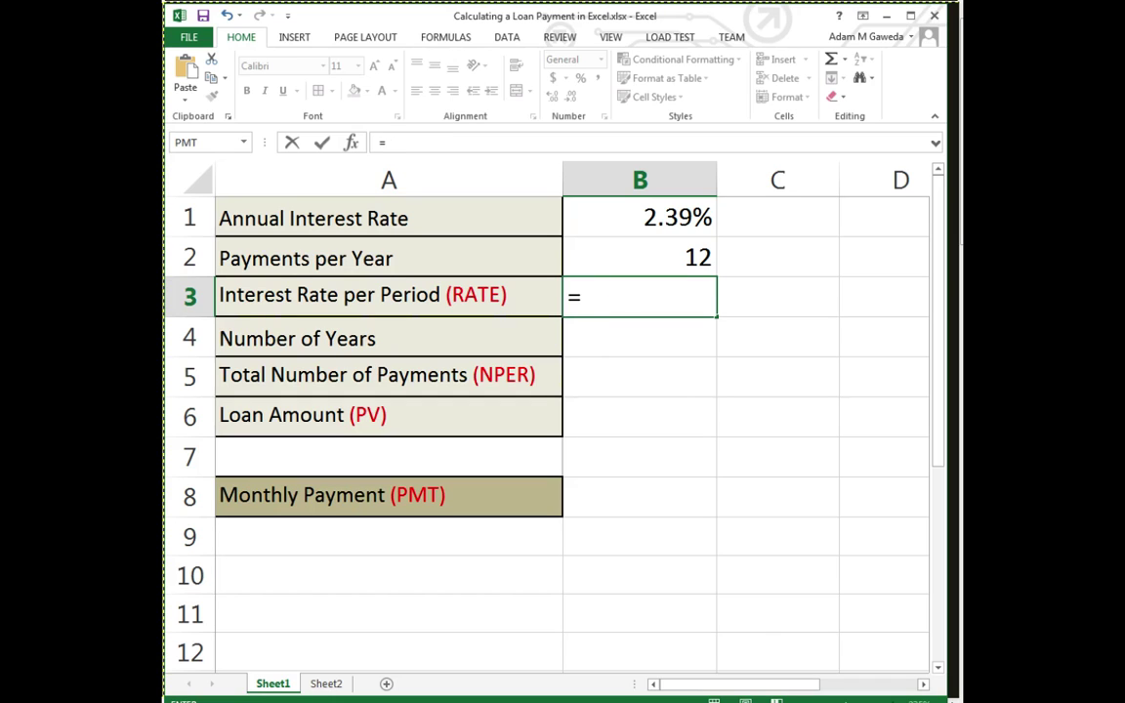
{"action": "key", "text": "Up"}
{"action": "key", "text": "Up"}
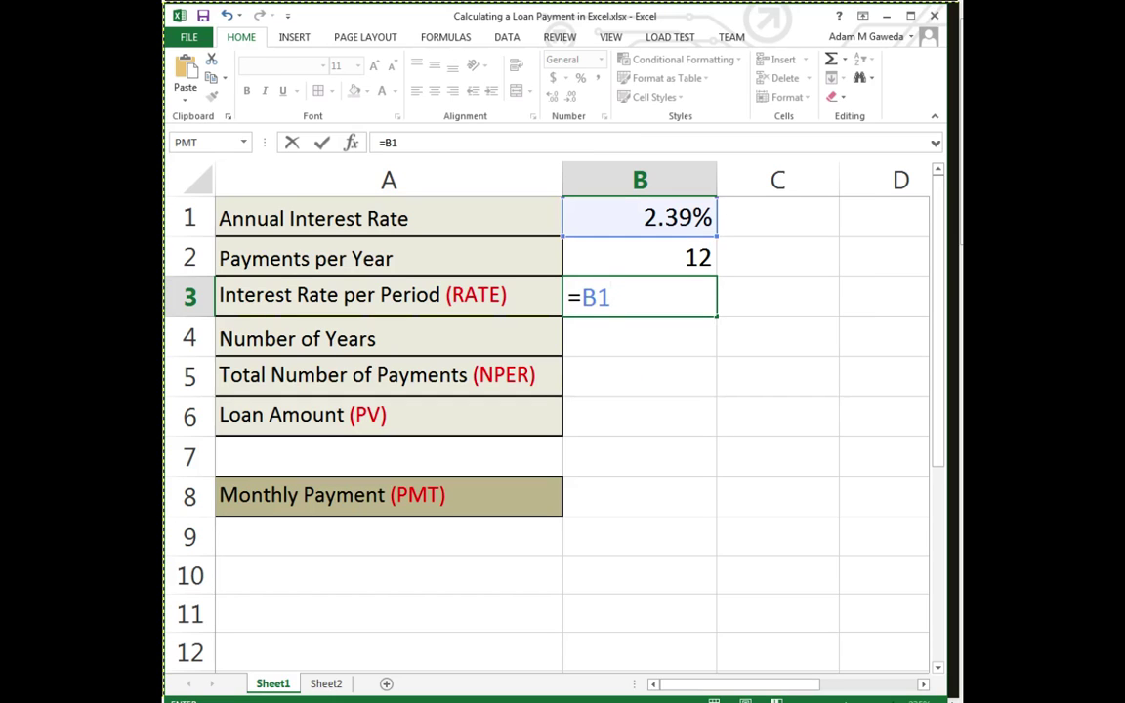
{"action": "type", "text": "/"}
{"action": "key", "text": "Up"}
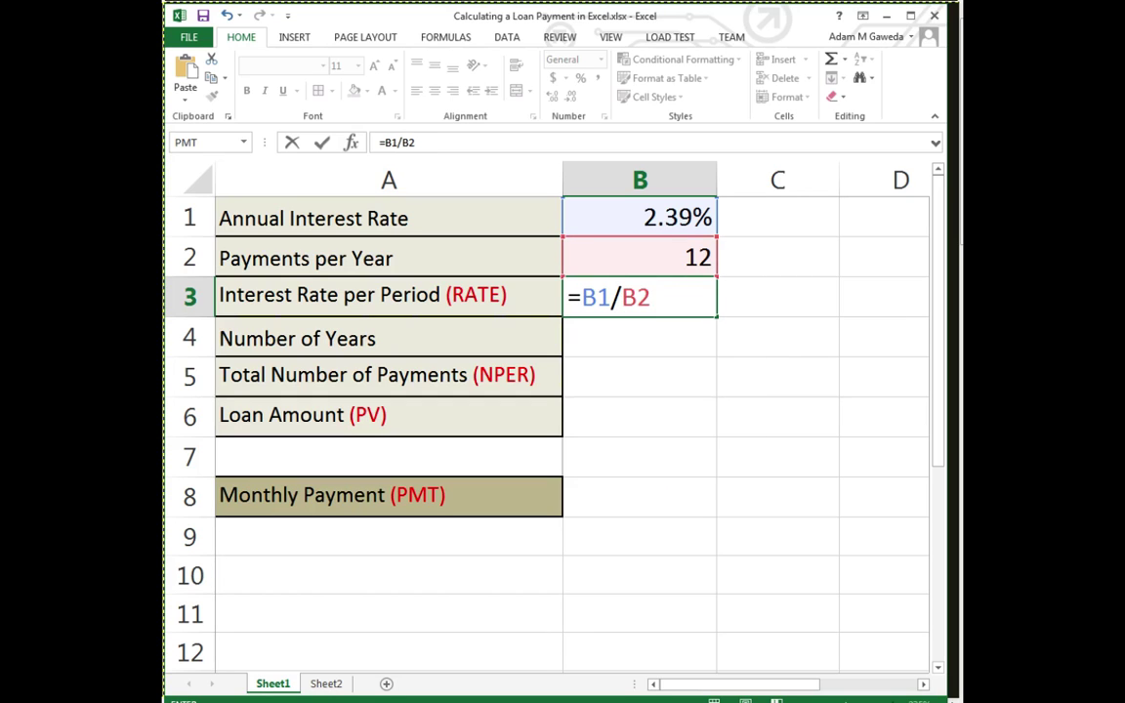
{"action": "key", "text": "Return"}
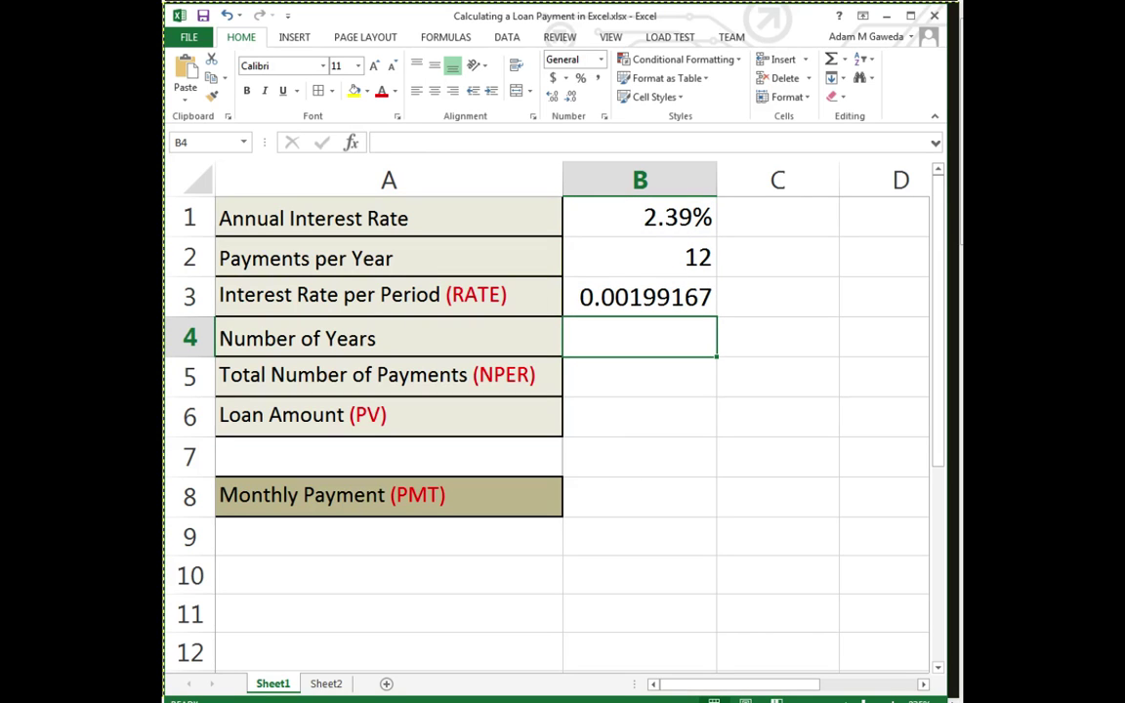
{"action": "key", "text": "Up"}
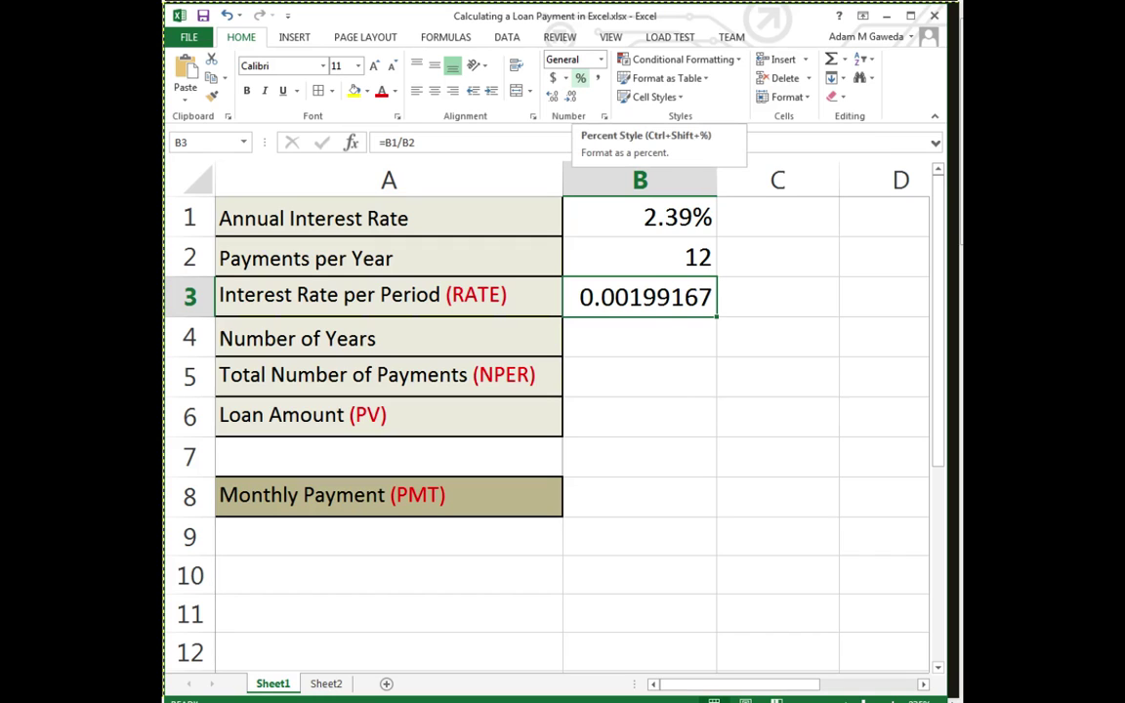
Format B3 as a percentage with three decimal places so it displays 0.199%.
{"action": "left_click", "coordinate": [580, 78]}
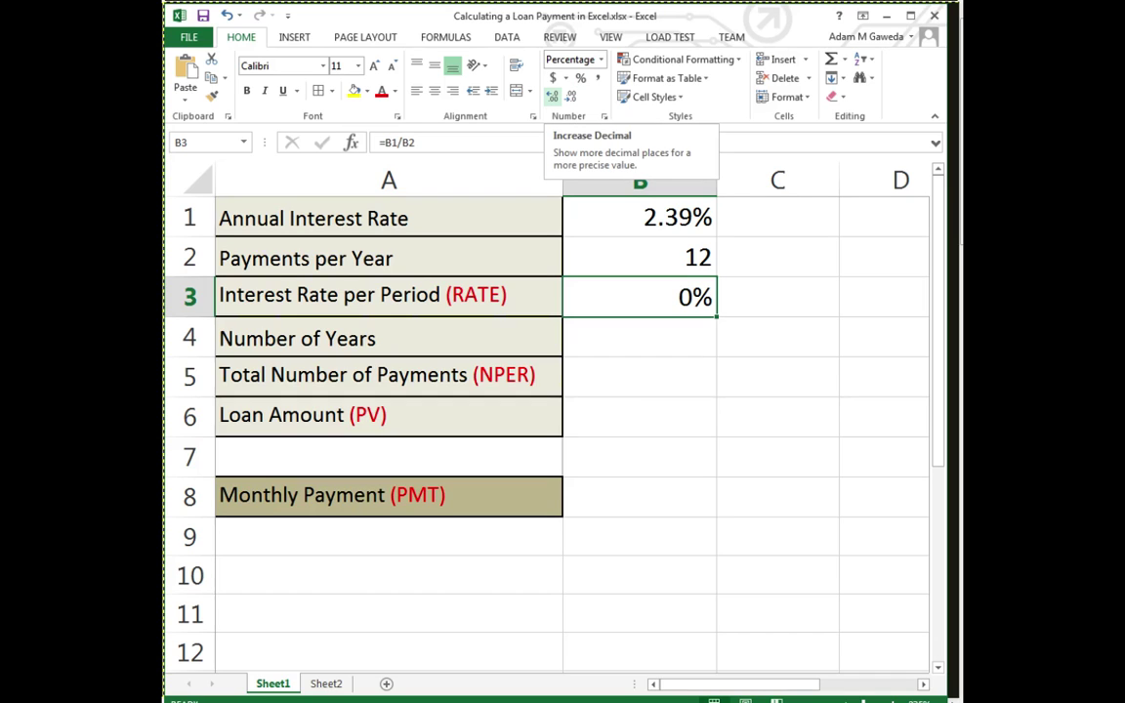
{"action": "left_click", "coordinate": [553, 96]}
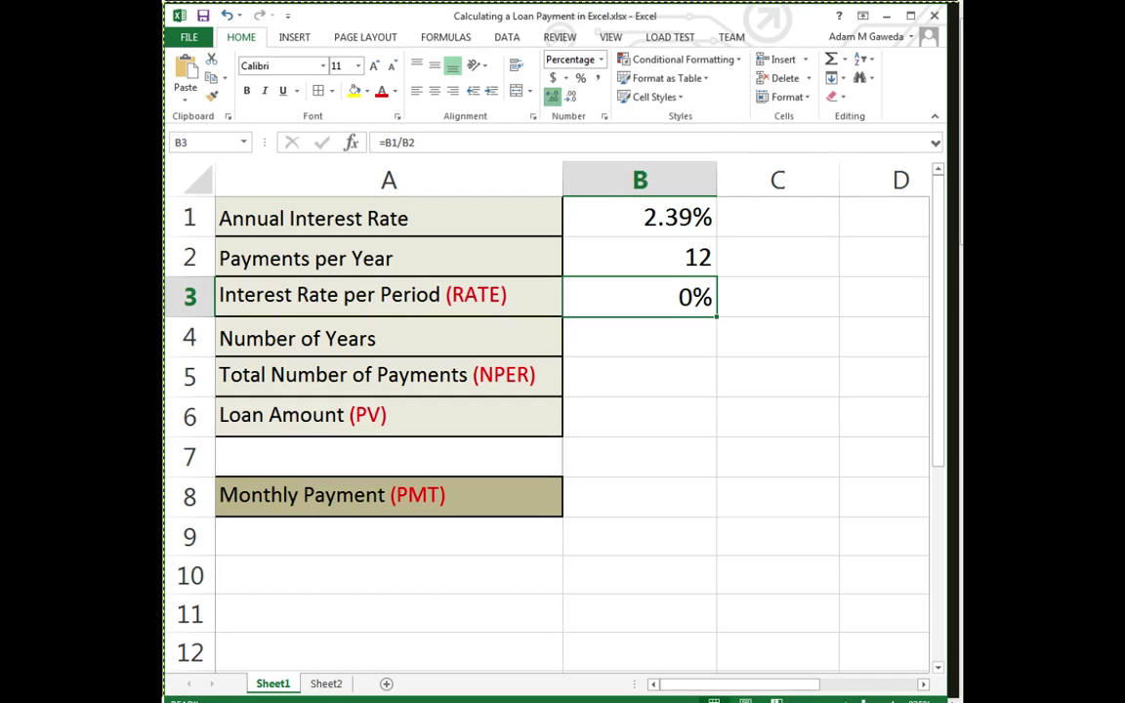
{"action": "left_click", "coordinate": [552, 96]}
{"action": "left_click", "coordinate": [553, 96]}
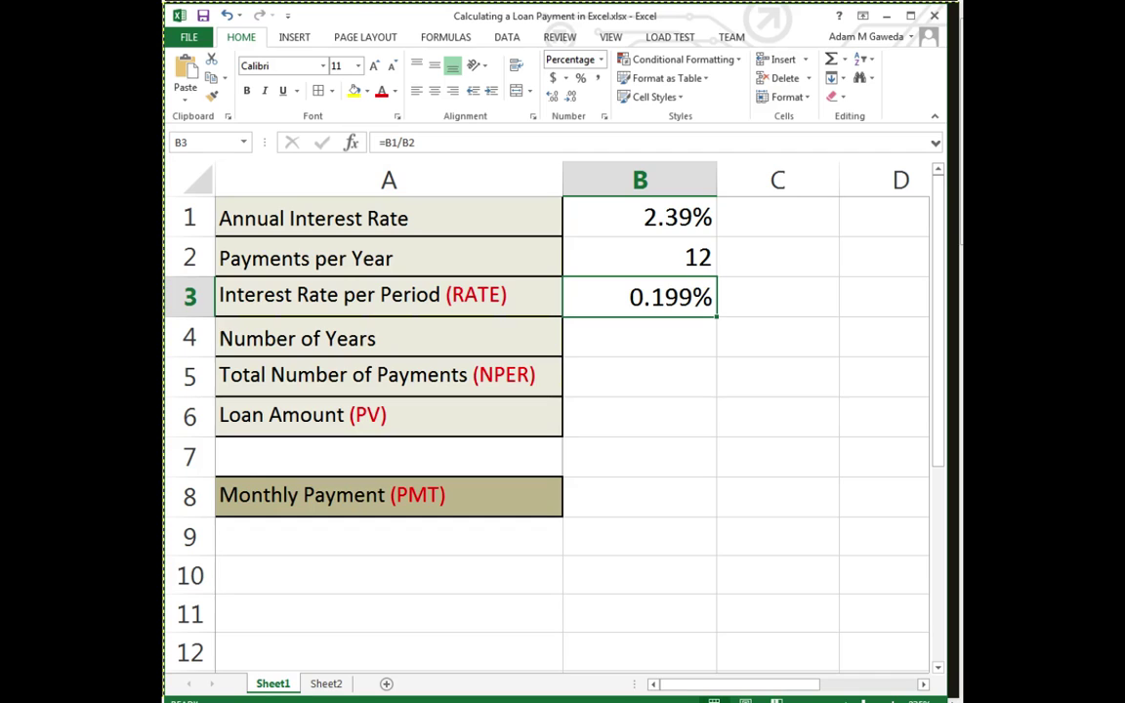
{"action": "left_click", "coordinate": [640, 337]}
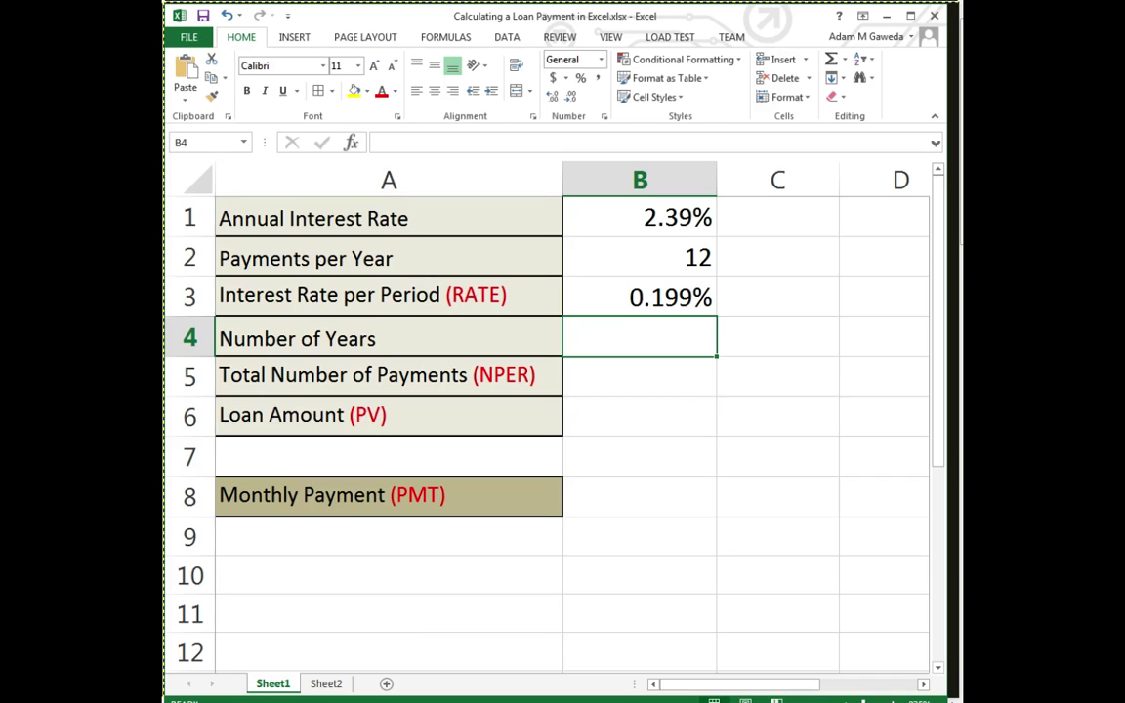
Enter 4 years in B4 and the formula =B2*B4 in B5, giving 48 payments.
{"action": "type", "text": "4"}
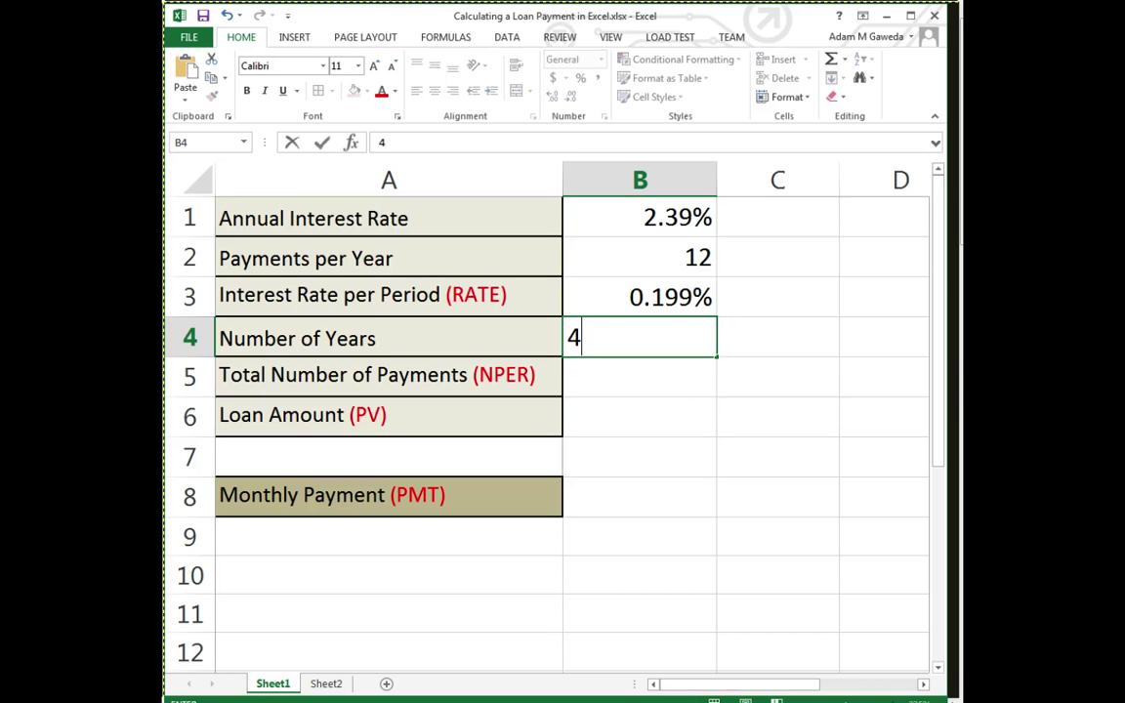
{"action": "key", "text": "Return"}
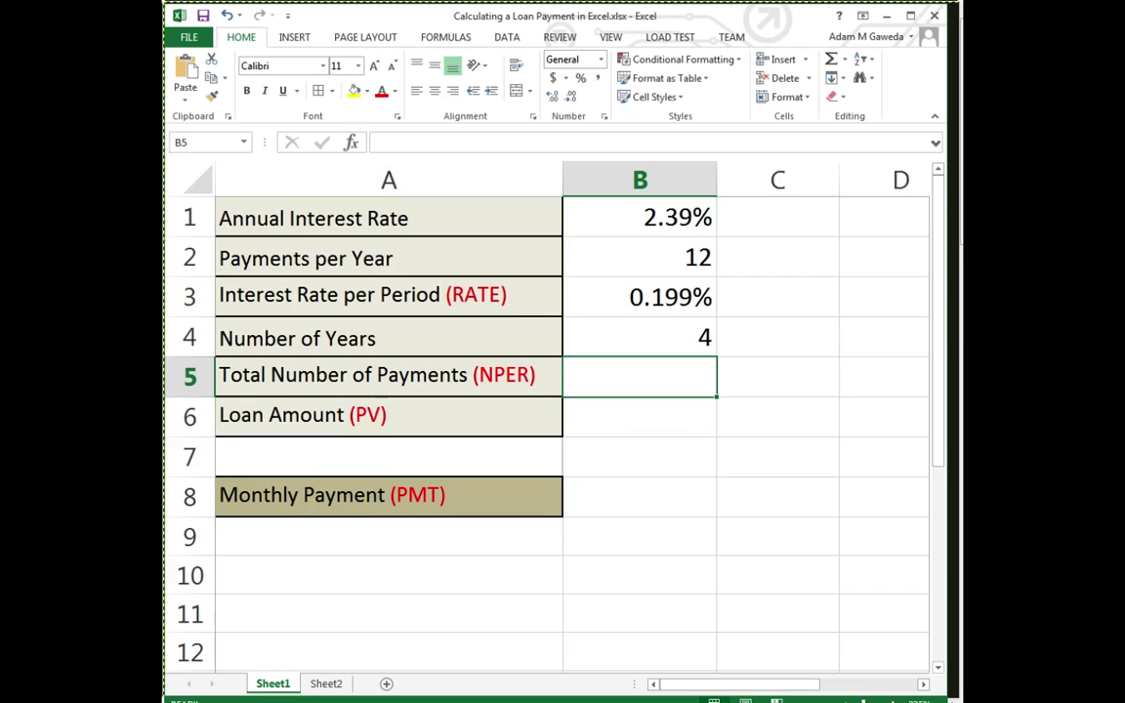
{"action": "type", "text": "="}
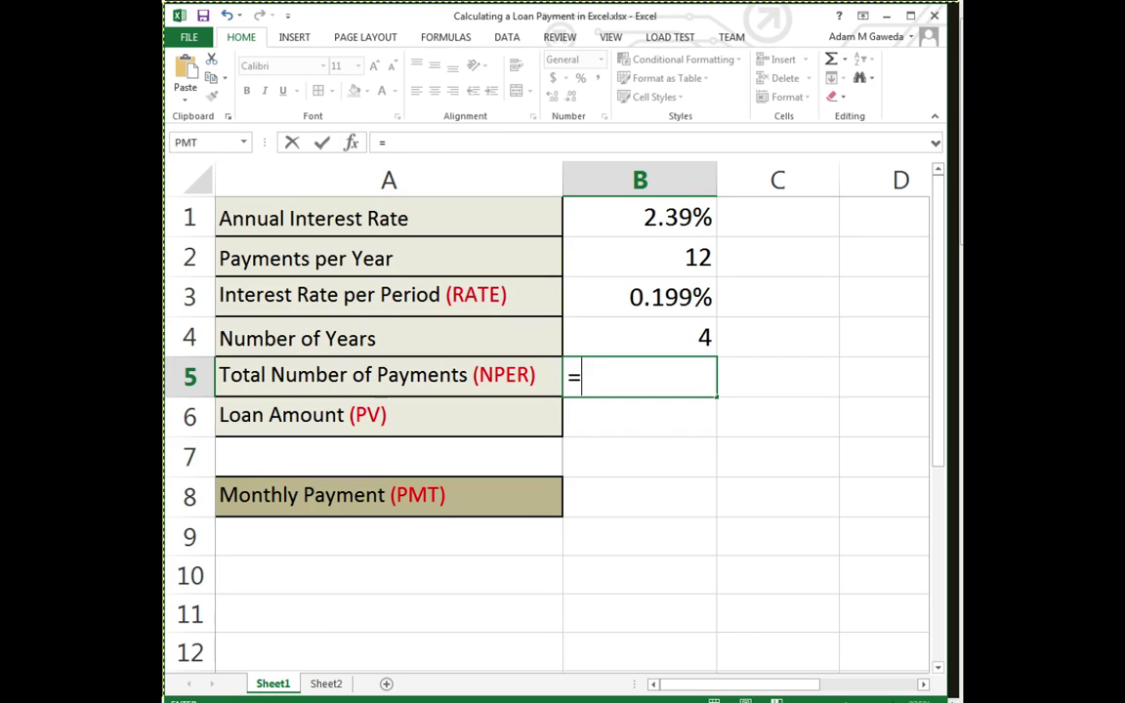
{"action": "type", "text": "B2*B"}
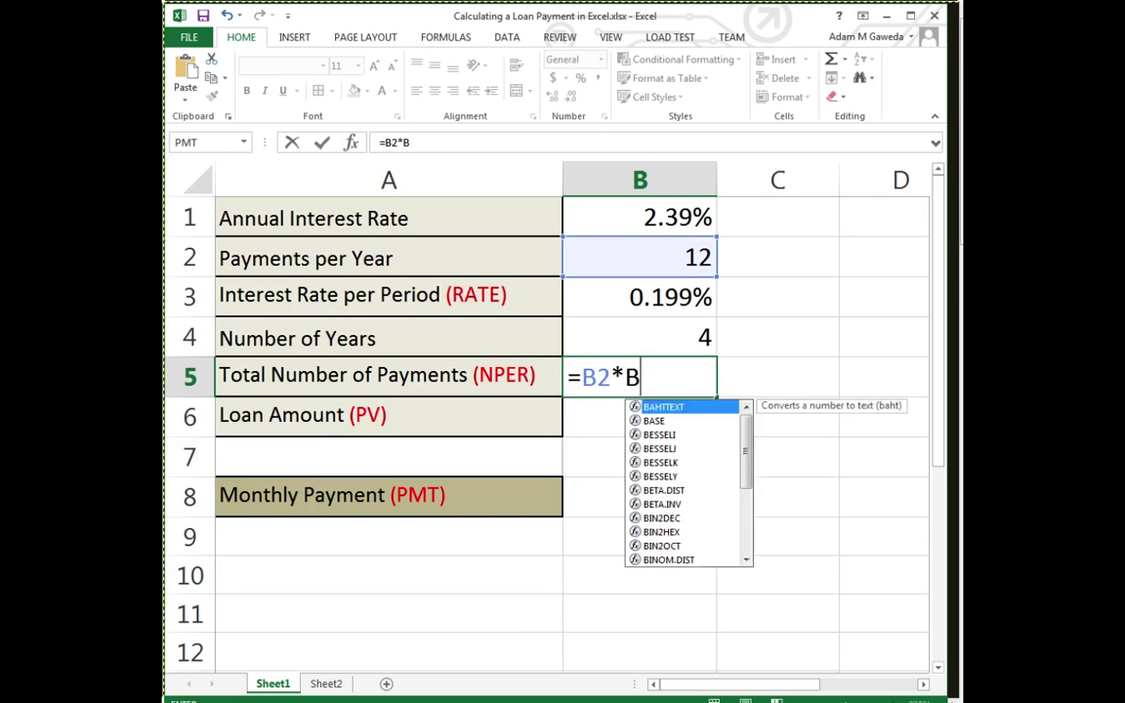
{"action": "type", "text": "4"}
{"action": "key", "text": "Return"}
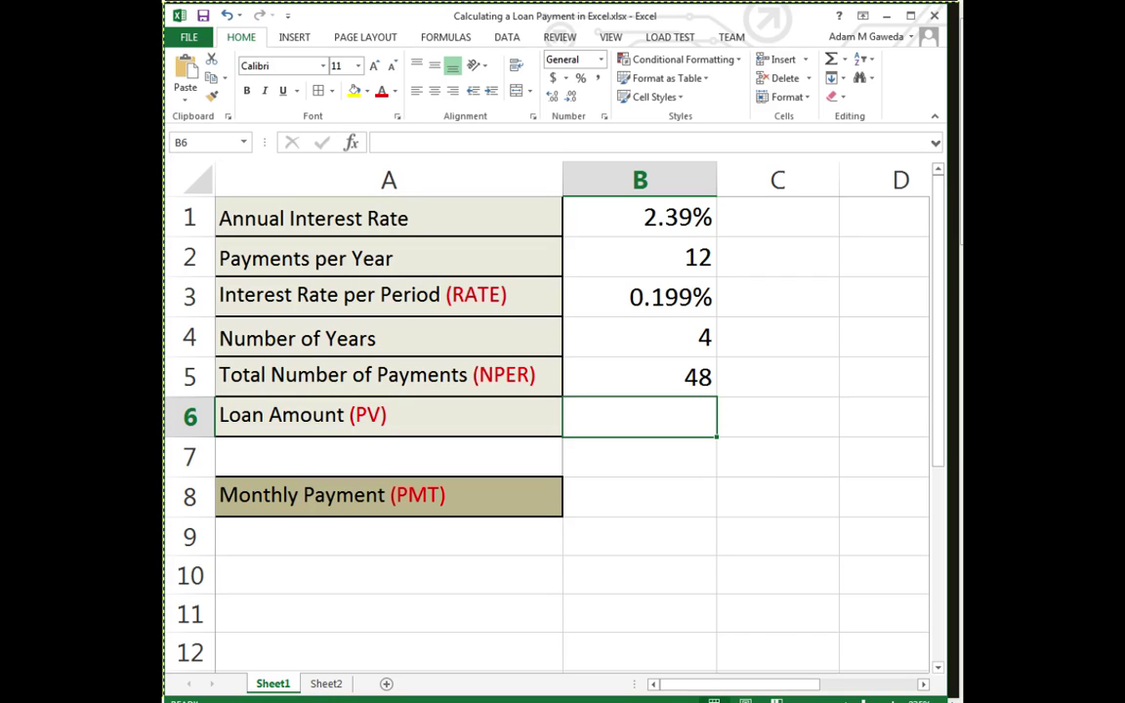
Enter 12000 as the loan amount in B6 and give it Accounting format ($12,000.00).
{"action": "type", "text": "12000"}
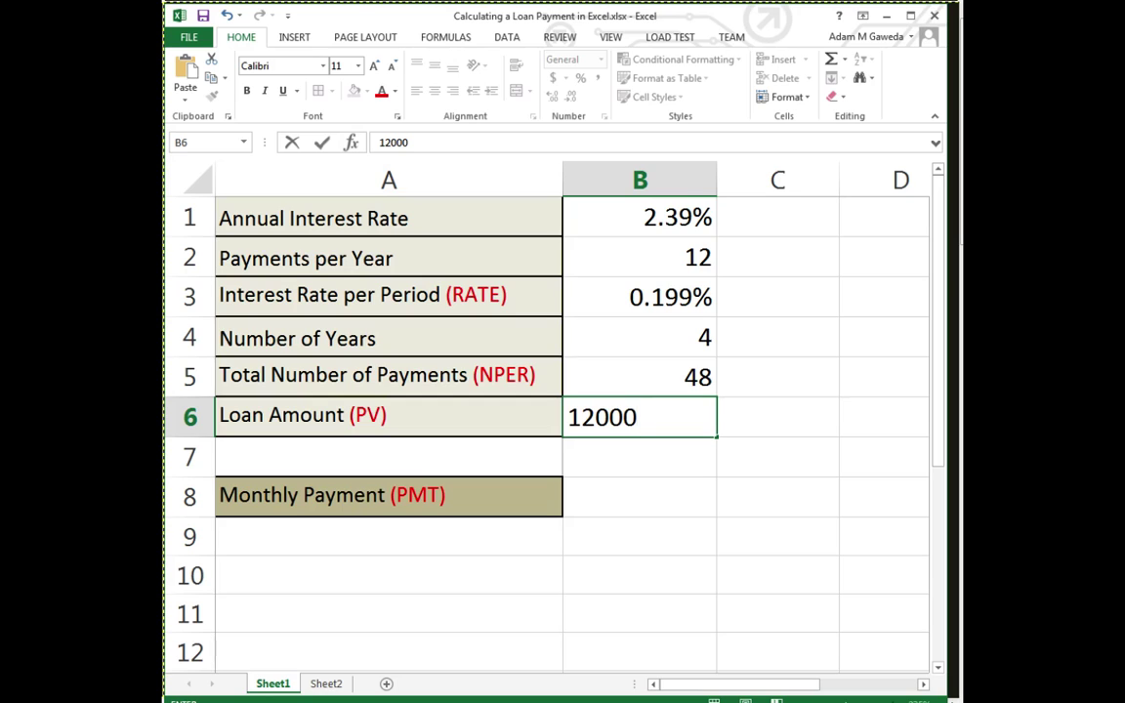
{"action": "key", "text": "Return"}
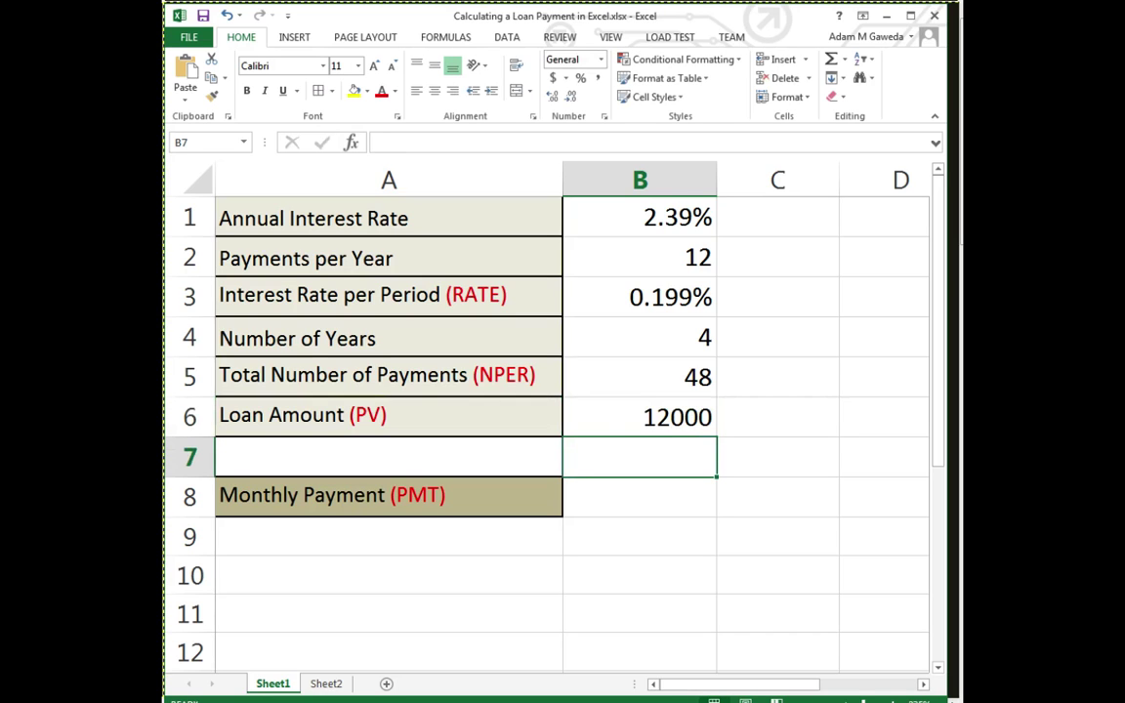
{"action": "left_click", "coordinate": [639, 417]}
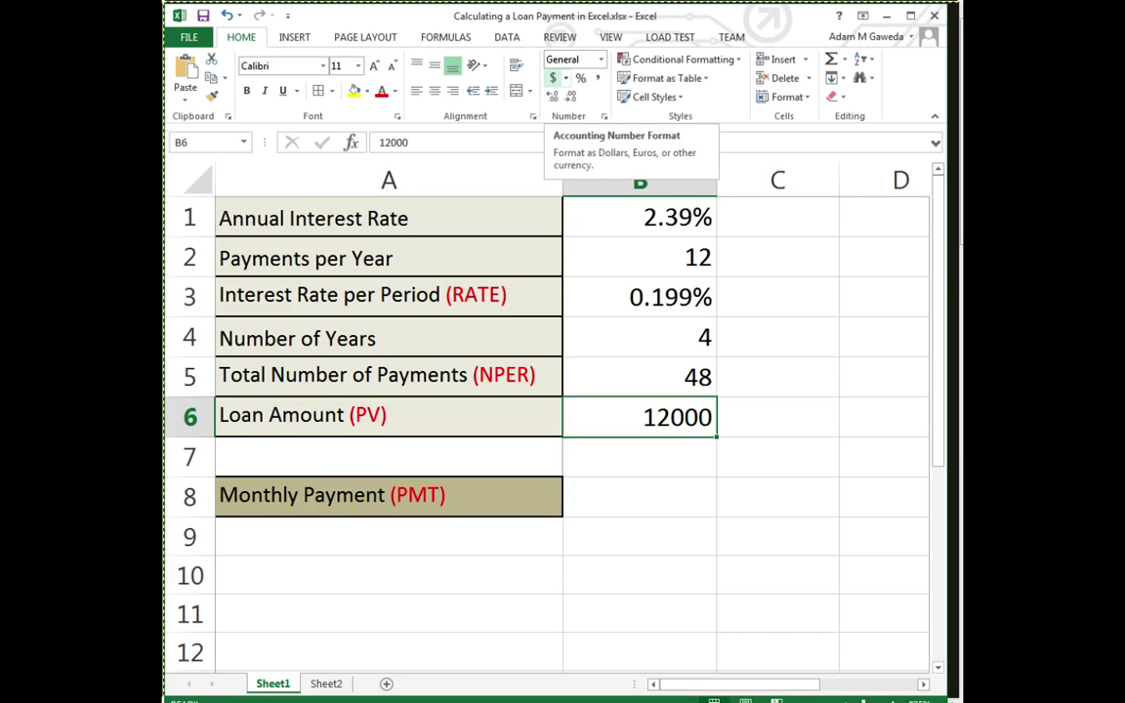
{"action": "left_click", "coordinate": [553, 78]}
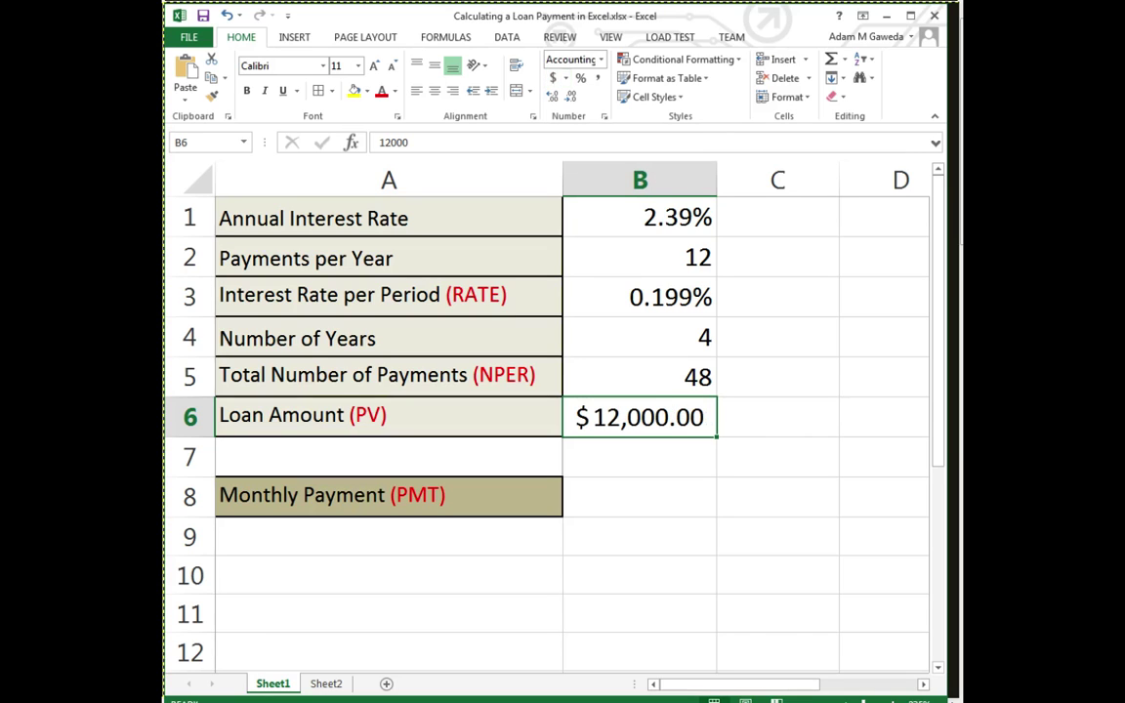
{"action": "left_click", "coordinate": [777, 456]}
{"action": "left_click", "coordinate": [640, 496]}
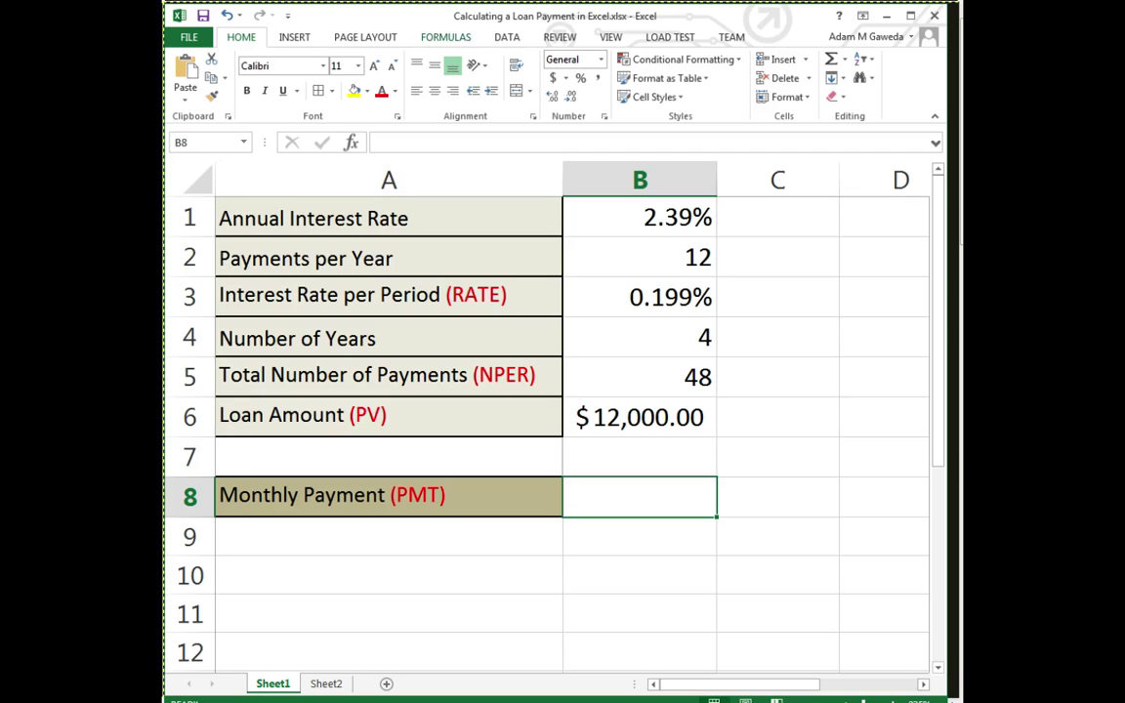
Bring up the Insert Function dialog from the Formulas tab for B8 and move it aside.
{"action": "key", "text": "alt+m"}
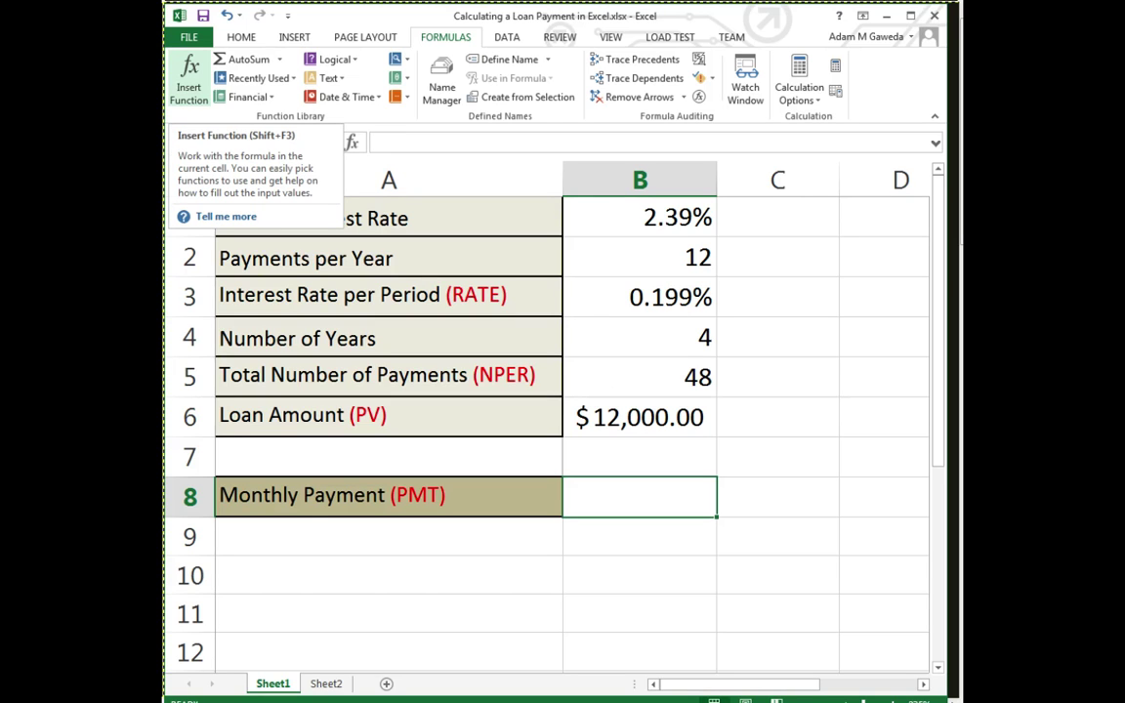
{"action": "left_click", "coordinate": [190, 78]}
{"action": "left_click_drag", "start_coordinate": [323, 326], "coordinate": [381, 251]}
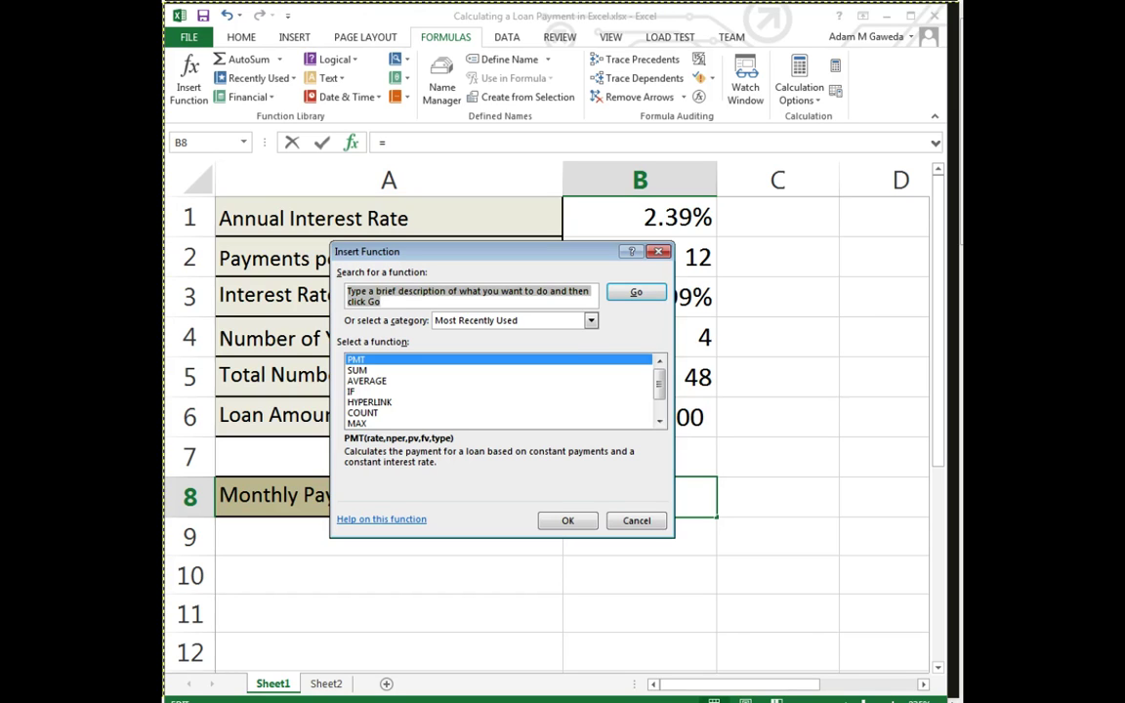
Replace a 'square root' function search with 'loan payment' so PMT is listed first.
{"action": "type", "text": "square root"}
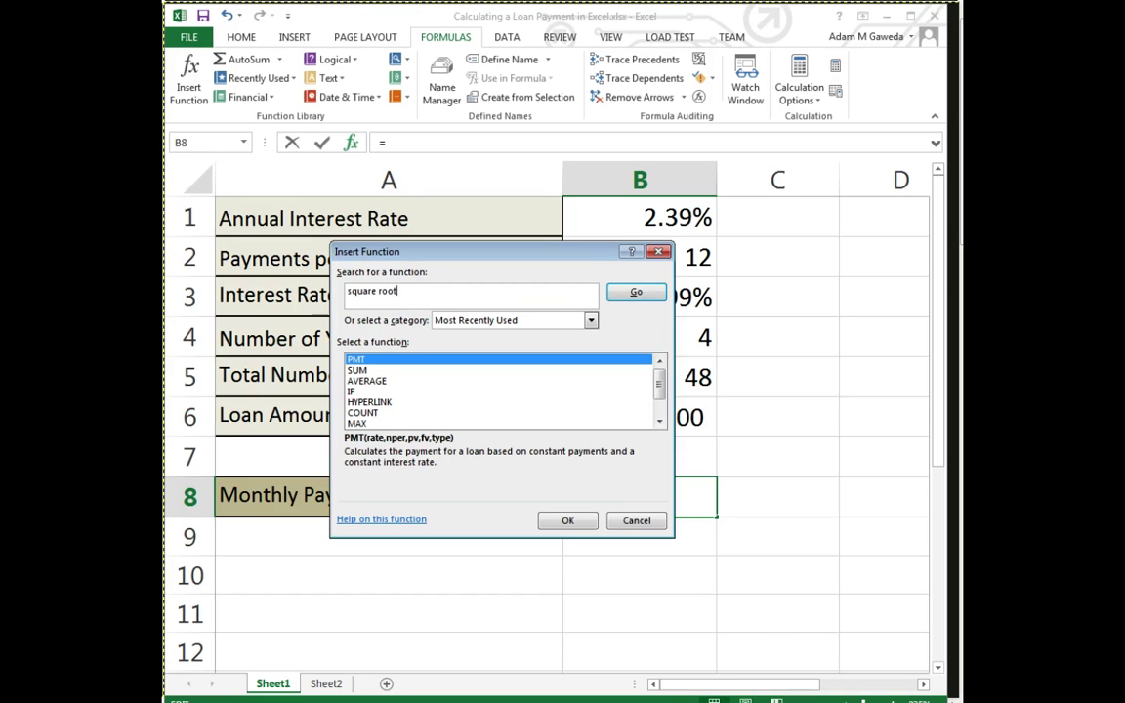
{"action": "key", "text": "Return"}
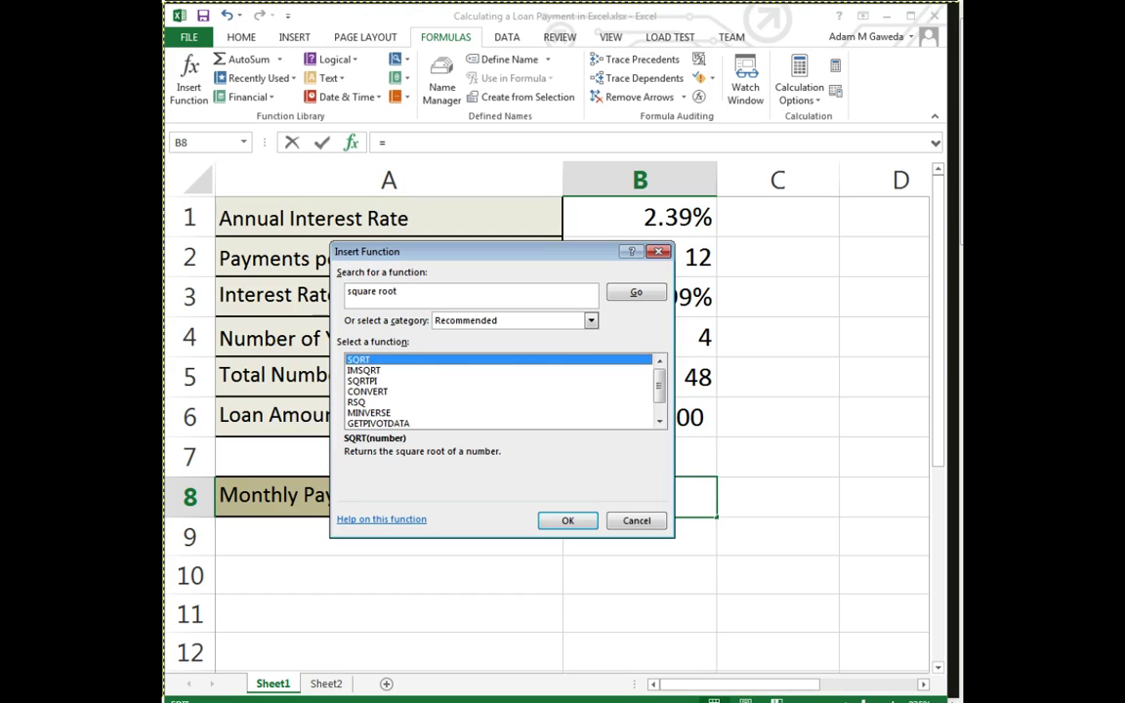
{"action": "left_click", "coordinate": [471, 293]}
{"action": "key", "text": "ctrl+a"}
{"action": "type", "text": "lo"}
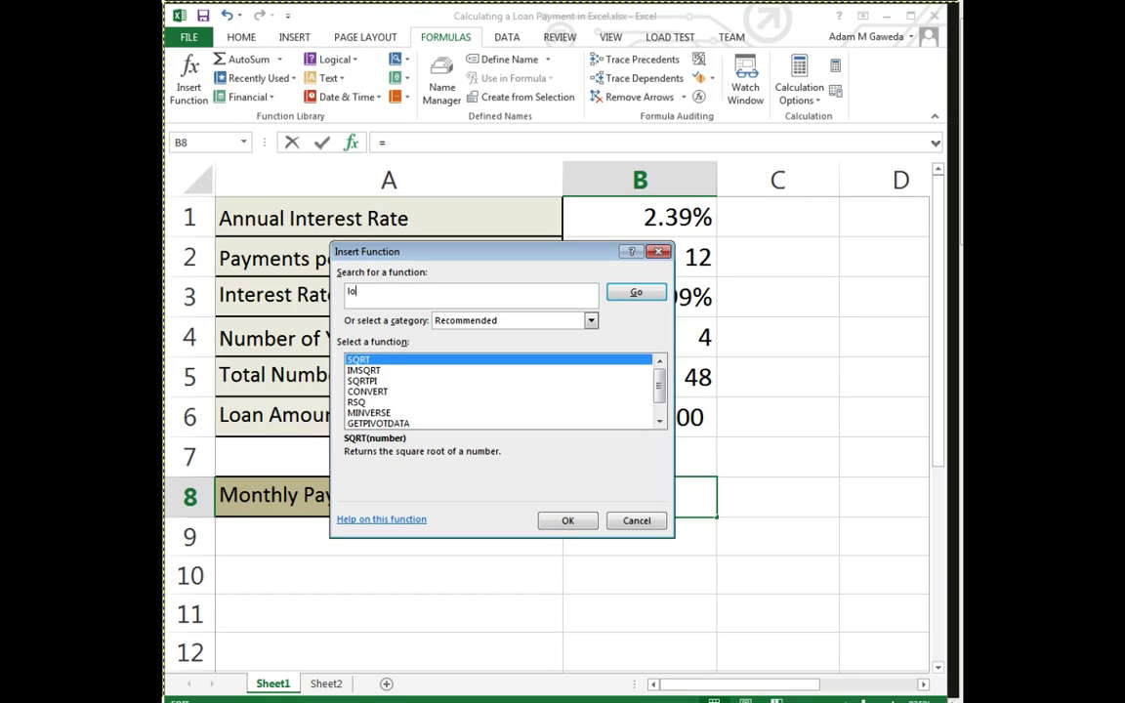
{"action": "type", "text": "an payment"}
{"action": "key", "text": "Return"}
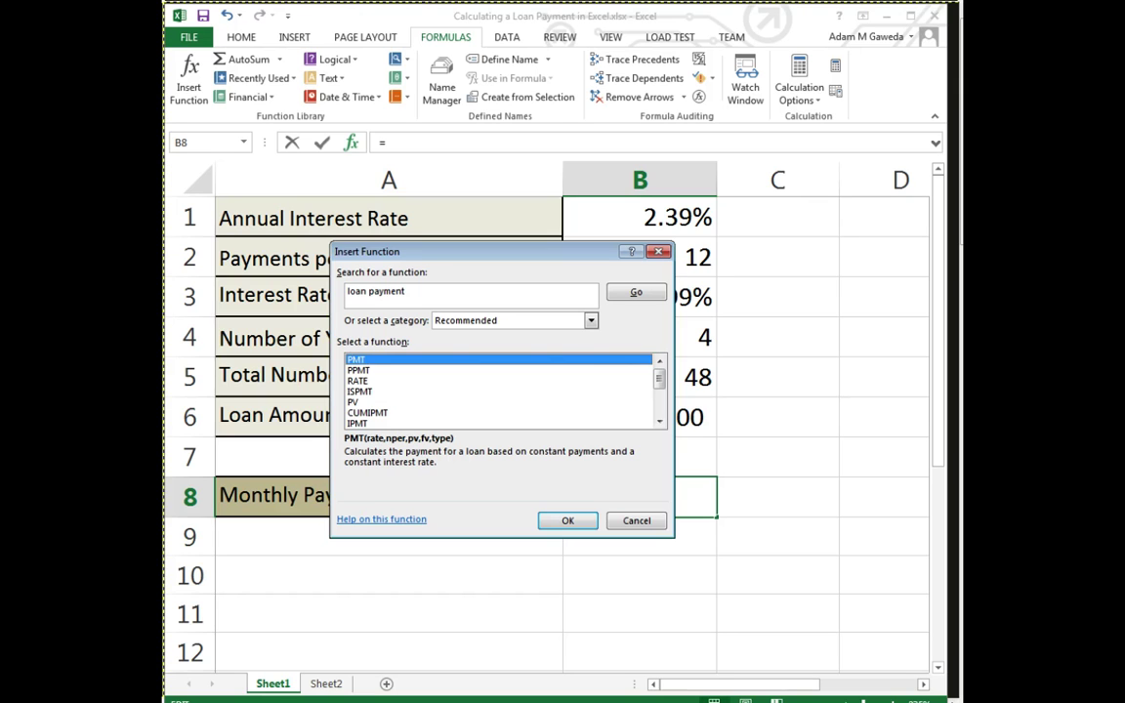
{"action": "left_click_drag", "start_coordinate": [411, 251], "coordinate": [370, 174]}
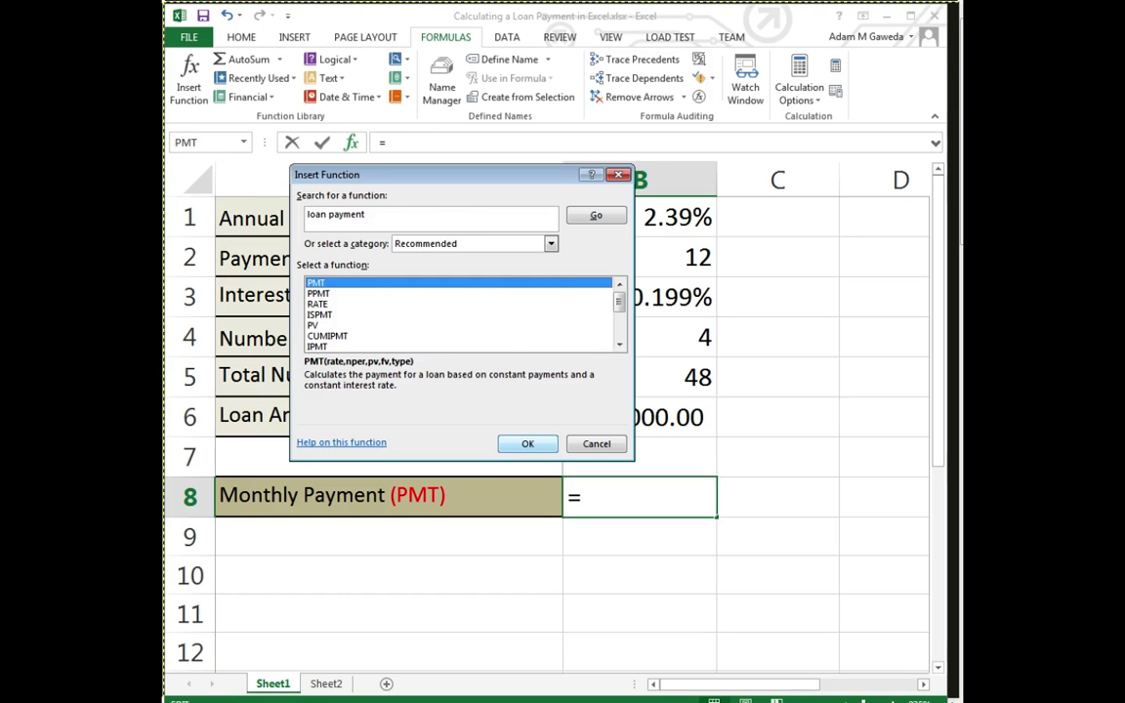
Choose PMT and set its arguments Rate B3, Nper B5 and Pv B6, previewing -262.3890608.
{"action": "key", "text": "Return"}
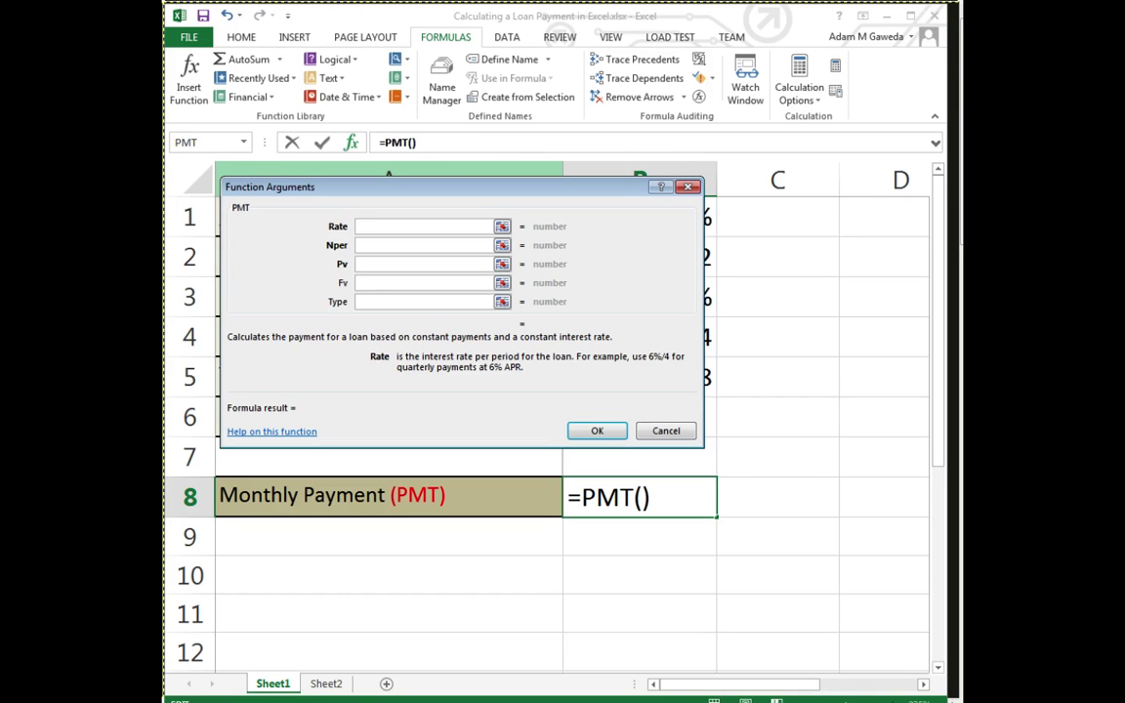
{"action": "left_click_drag", "start_coordinate": [391, 186], "coordinate": [349, 454]}
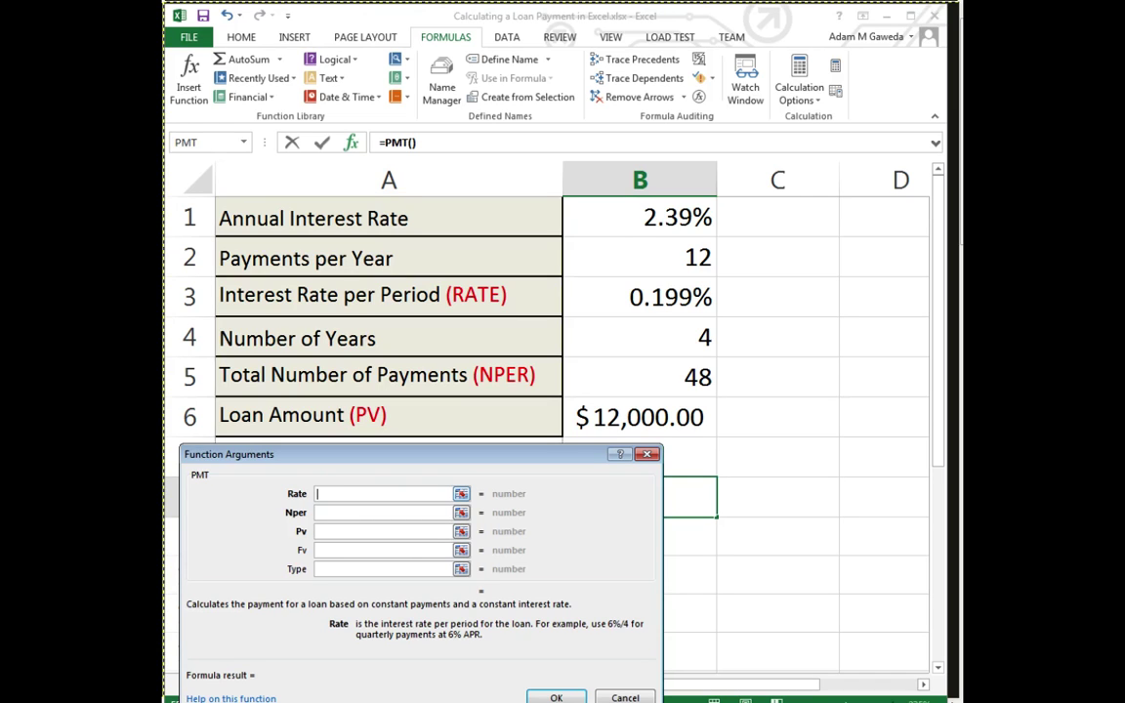
{"action": "type", "text": "B3"}
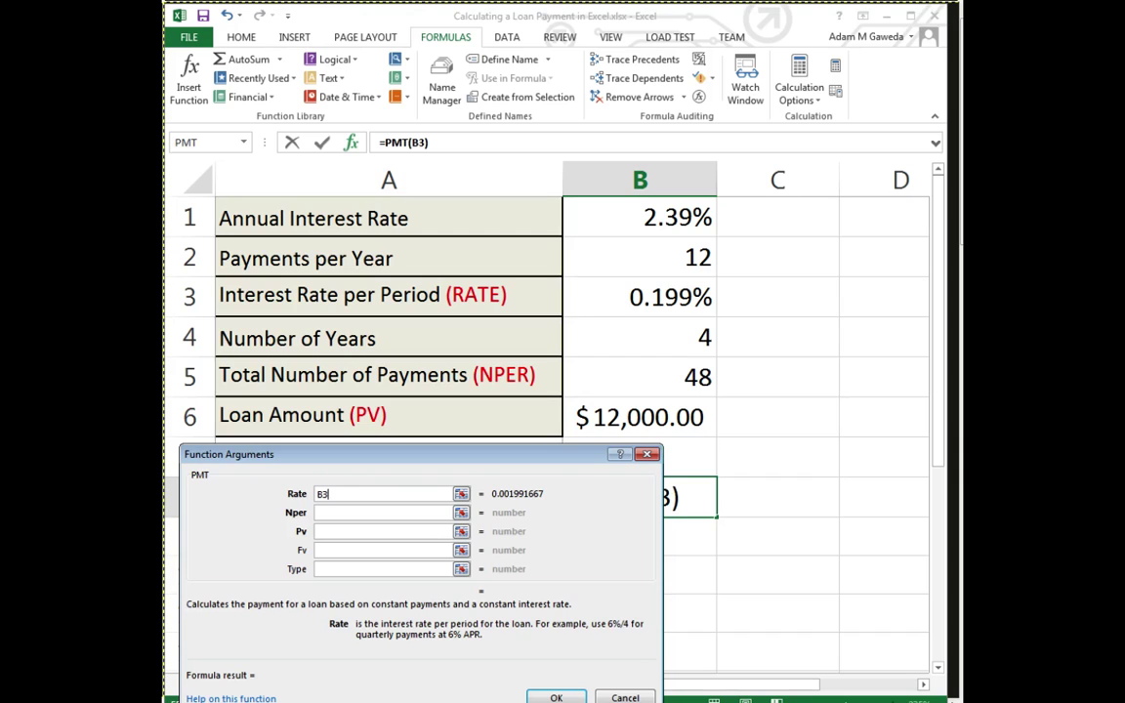
{"action": "left_click", "coordinate": [381, 513]}
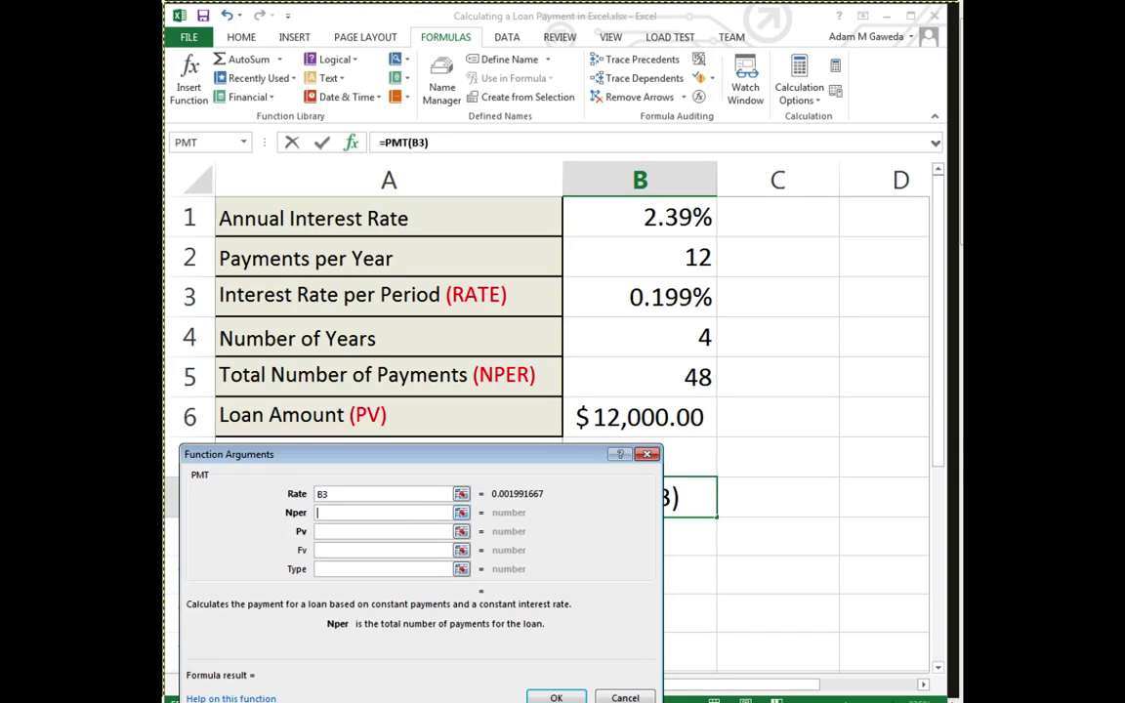
{"action": "type", "text": "B5"}
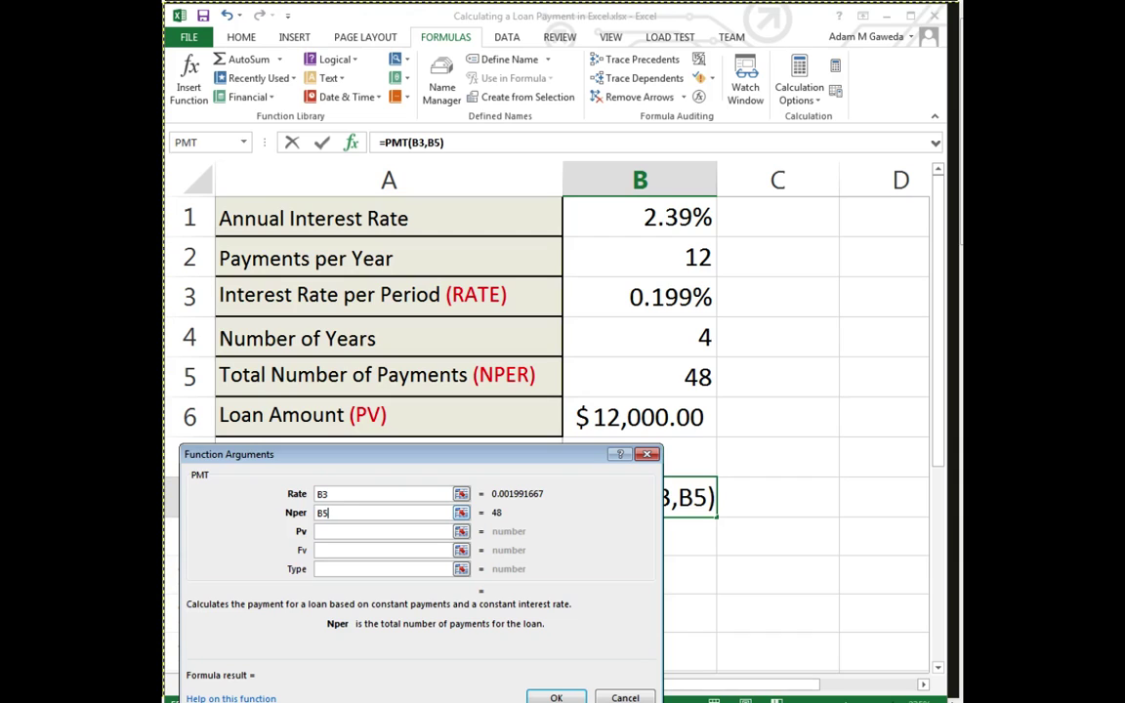
{"action": "left_click", "coordinate": [381, 531]}
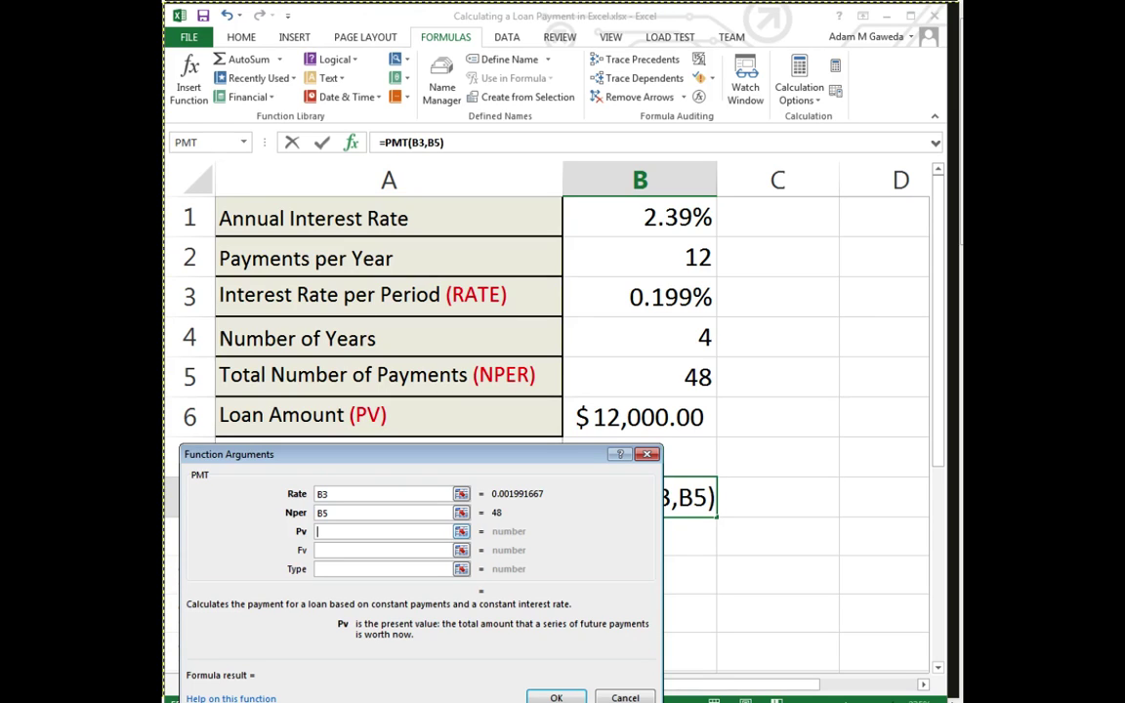
{"action": "type", "text": "1"}
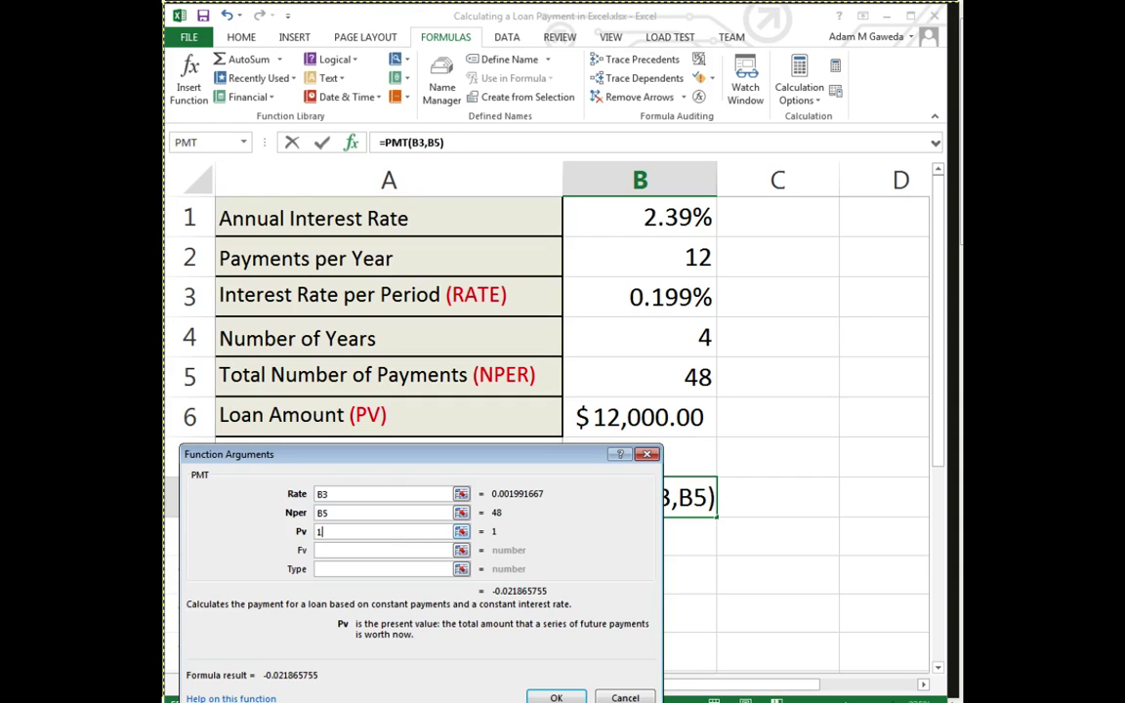
{"action": "key", "text": "BackSpace"}
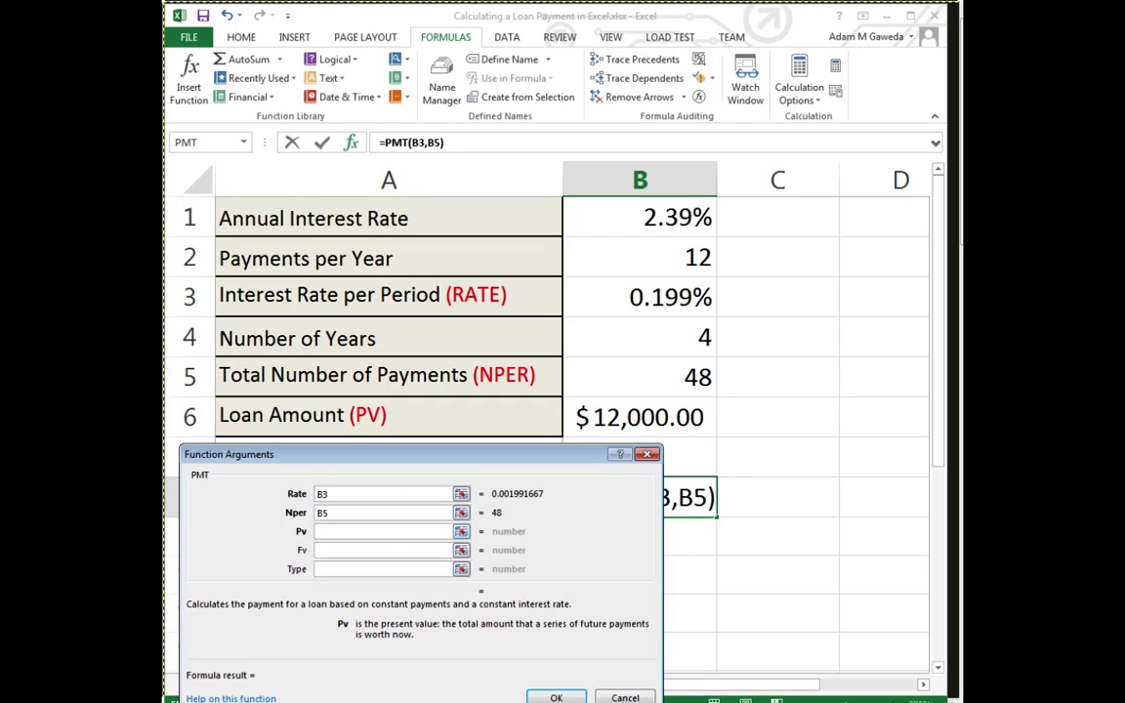
{"action": "type", "text": "B6"}
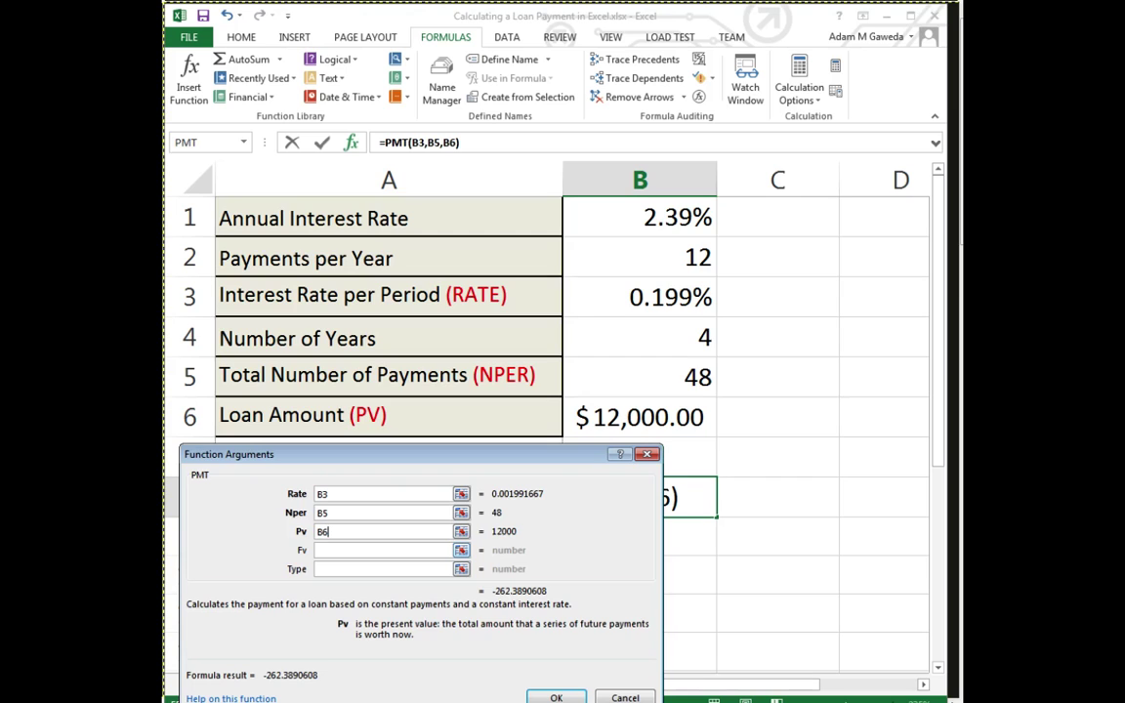
Leave Fv and Type empty and commit =PMT(B3,B5,B6), so B8 shows ($262.39).
{"action": "left_click", "coordinate": [381, 550]}
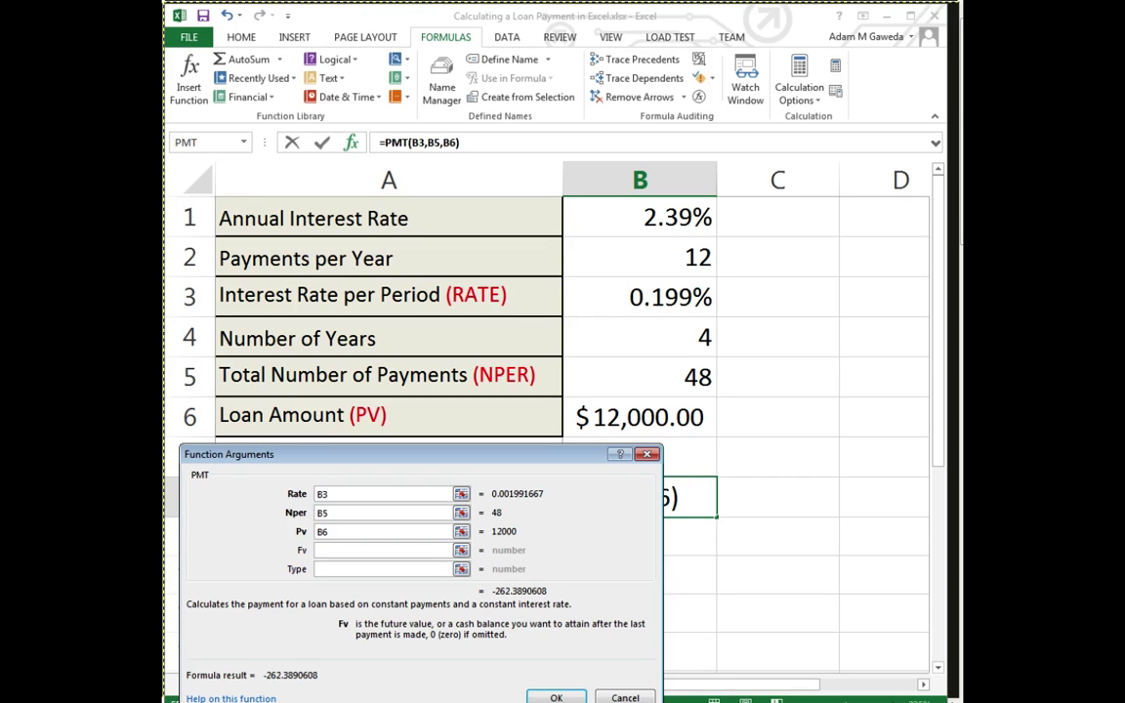
{"action": "type", "text": "15000"}
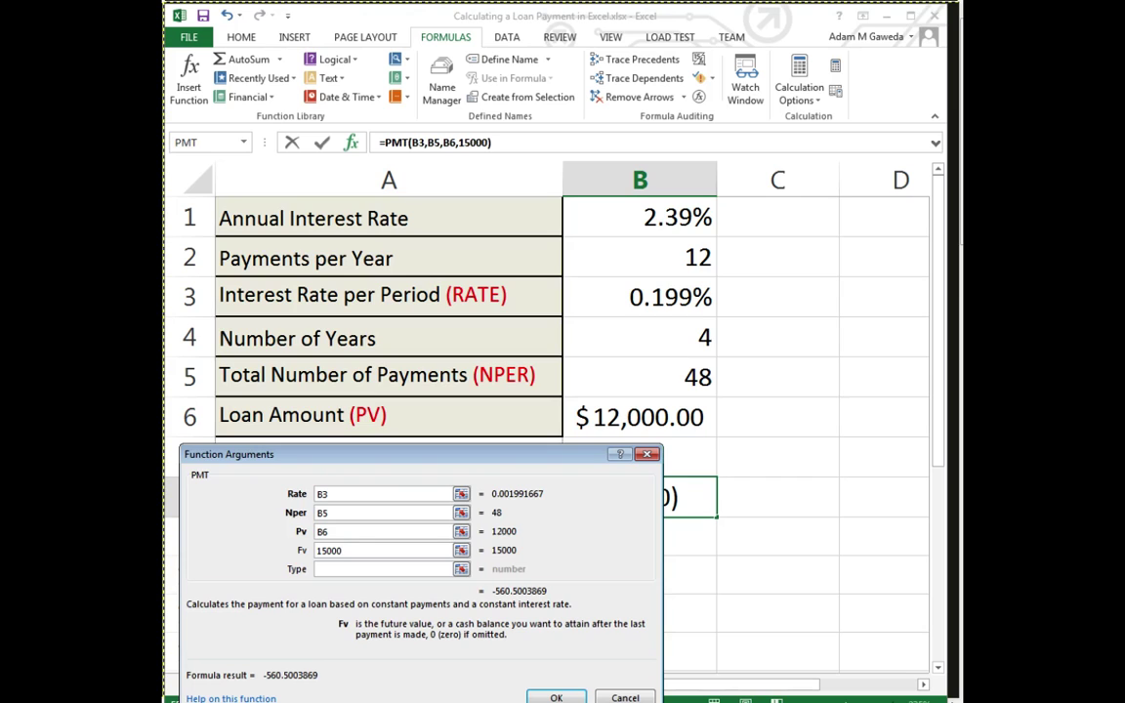
{"action": "key", "text": "BackSpace"}
{"action": "key", "text": "BackSpace"}
{"action": "key", "text": "BackSpace"}
{"action": "key", "text": "BackSpace"}
{"action": "key", "text": "BackSpace"}
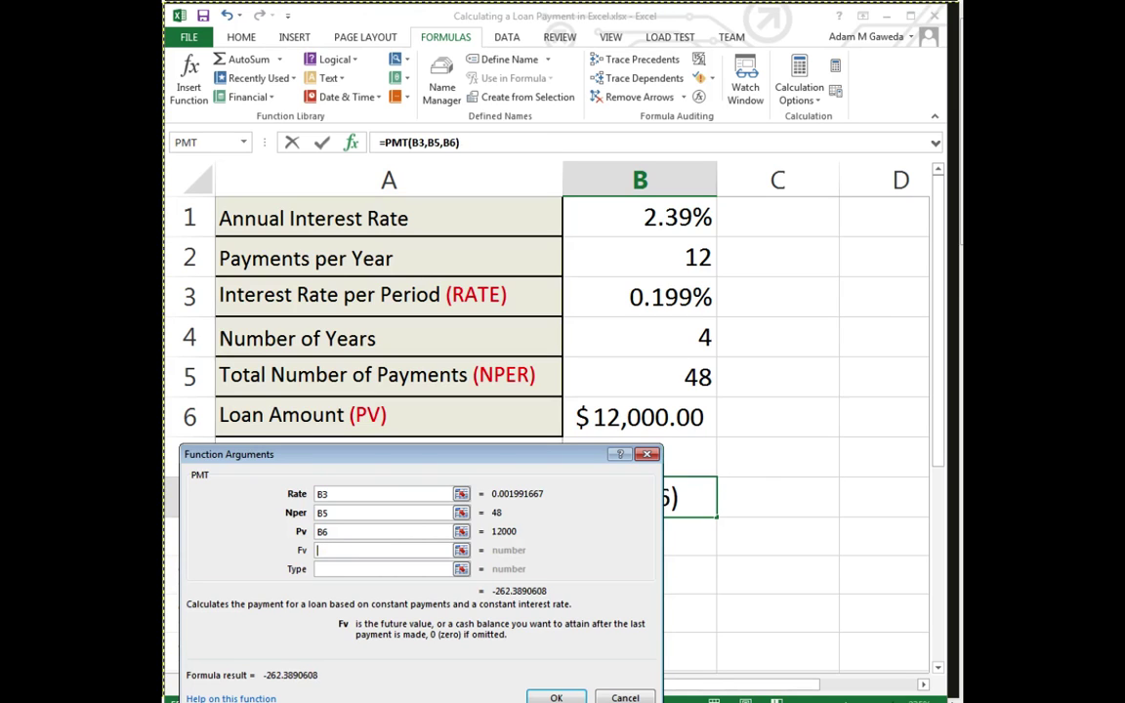
{"action": "left_click", "coordinate": [380, 569]}
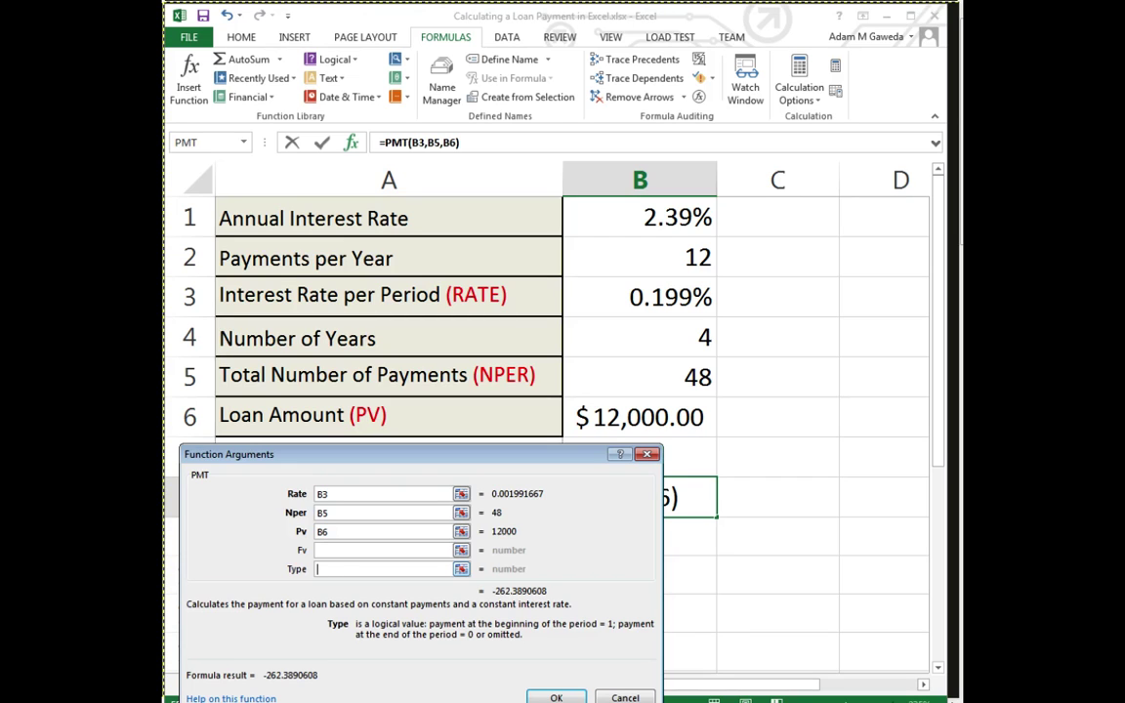
{"action": "key", "text": "Tab"}
{"action": "key", "text": "Return"}
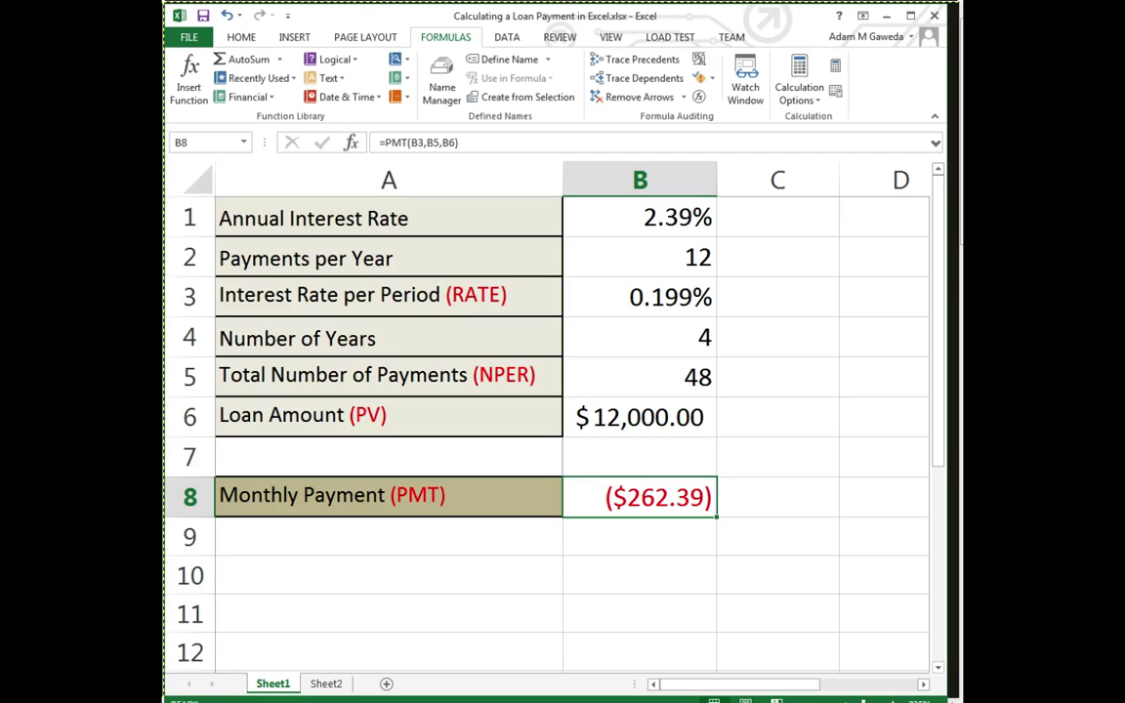
Apply Accounting Number Format to the B8 monthly payment, displaying $ (262.39).
{"action": "key", "text": "alt+h"}
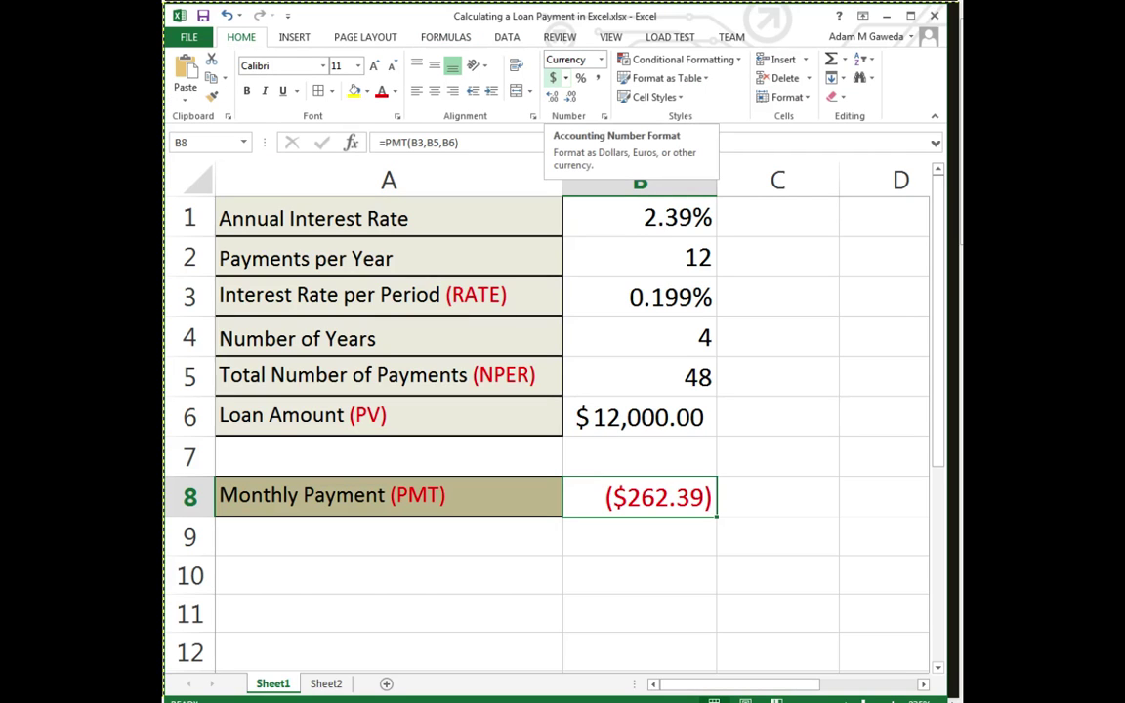
{"action": "left_click", "coordinate": [553, 79]}
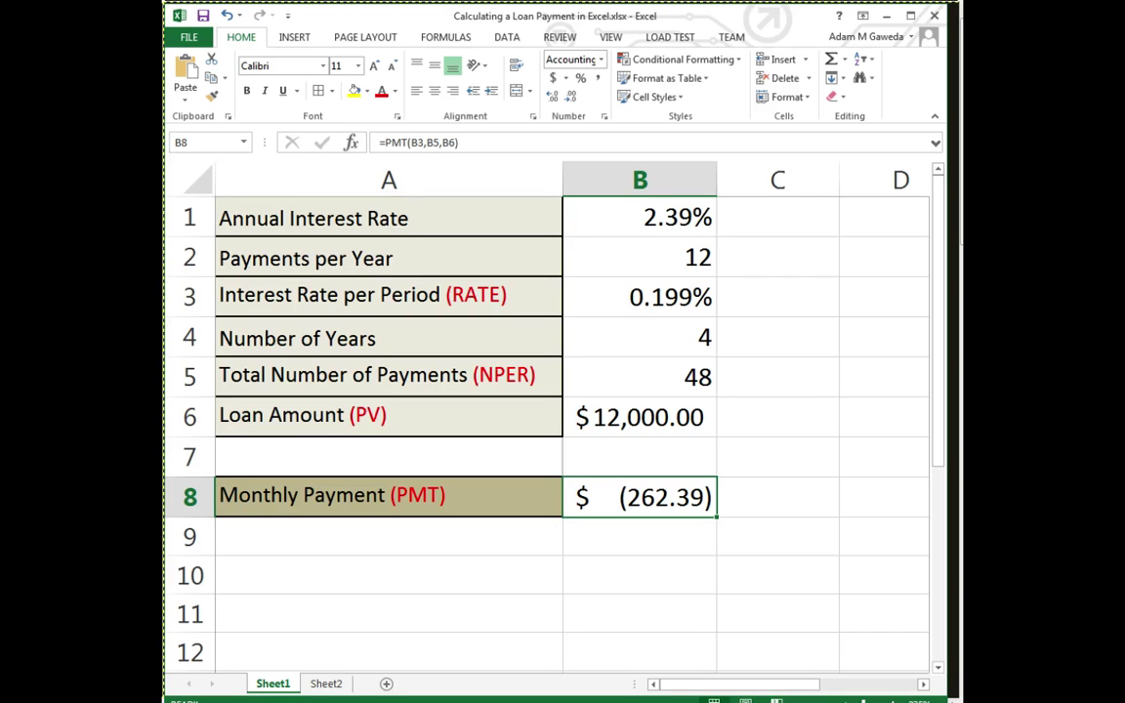
{"action": "left_click", "coordinate": [640, 217]}
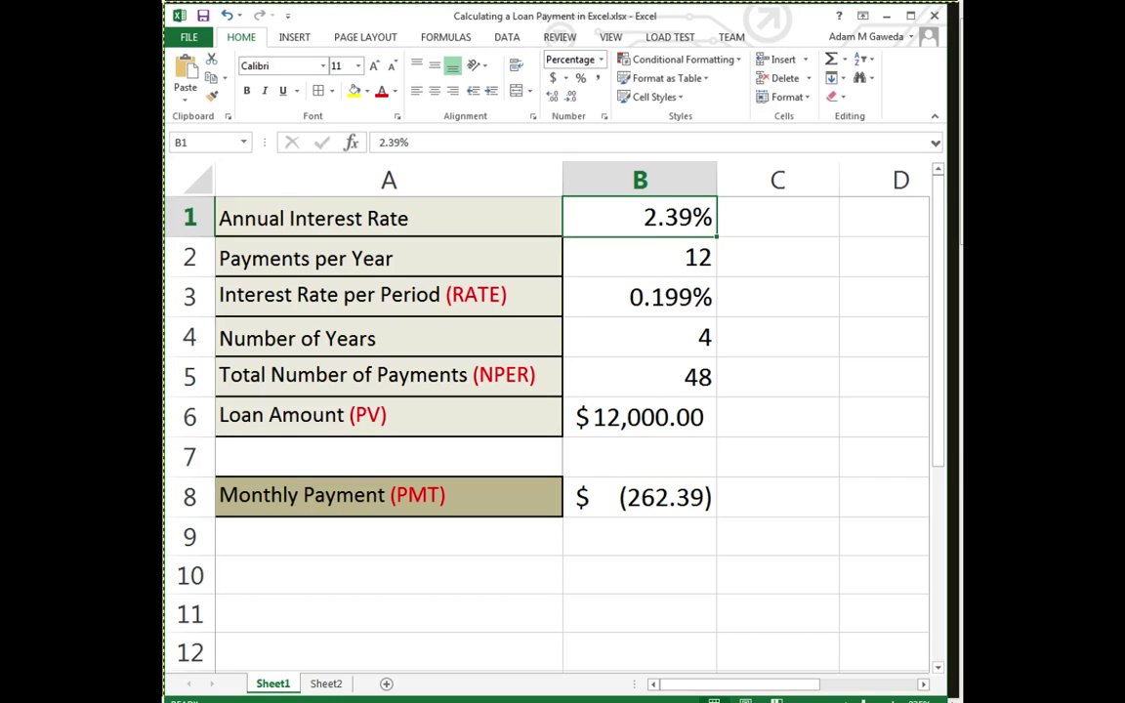
Enter 0.9% in B1 and 20000 in B6, making B8 recalculate to $ (424.37).
{"action": "type", "text": "0.9"}
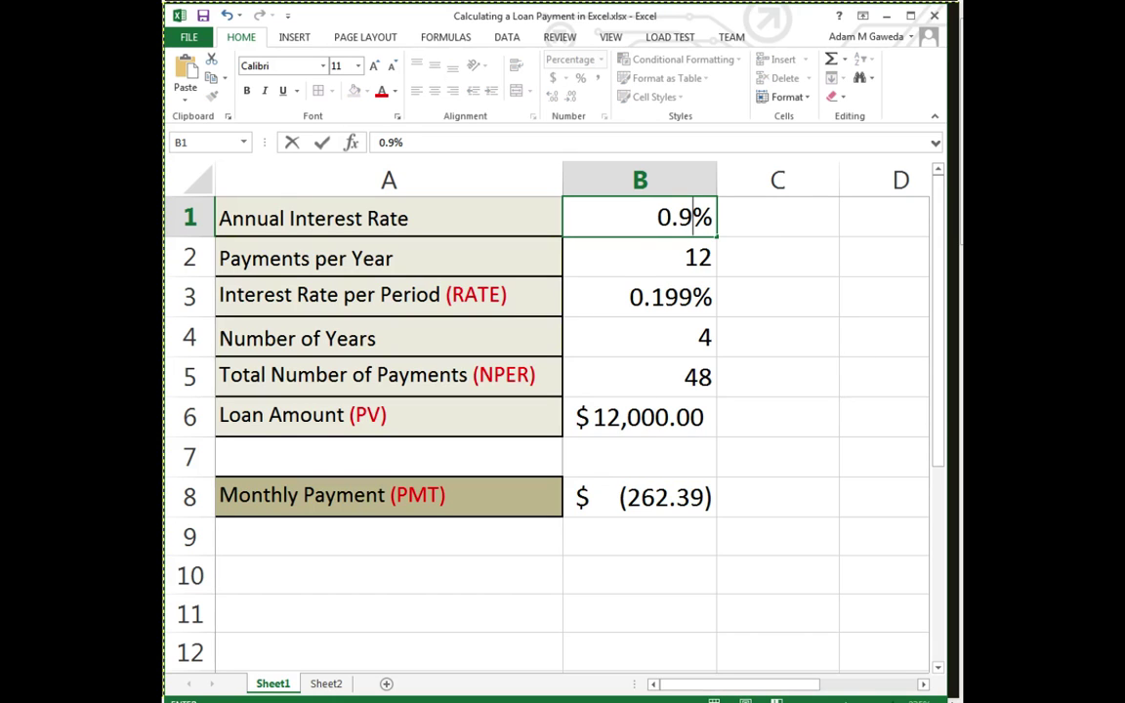
{"action": "key", "text": "Return"}
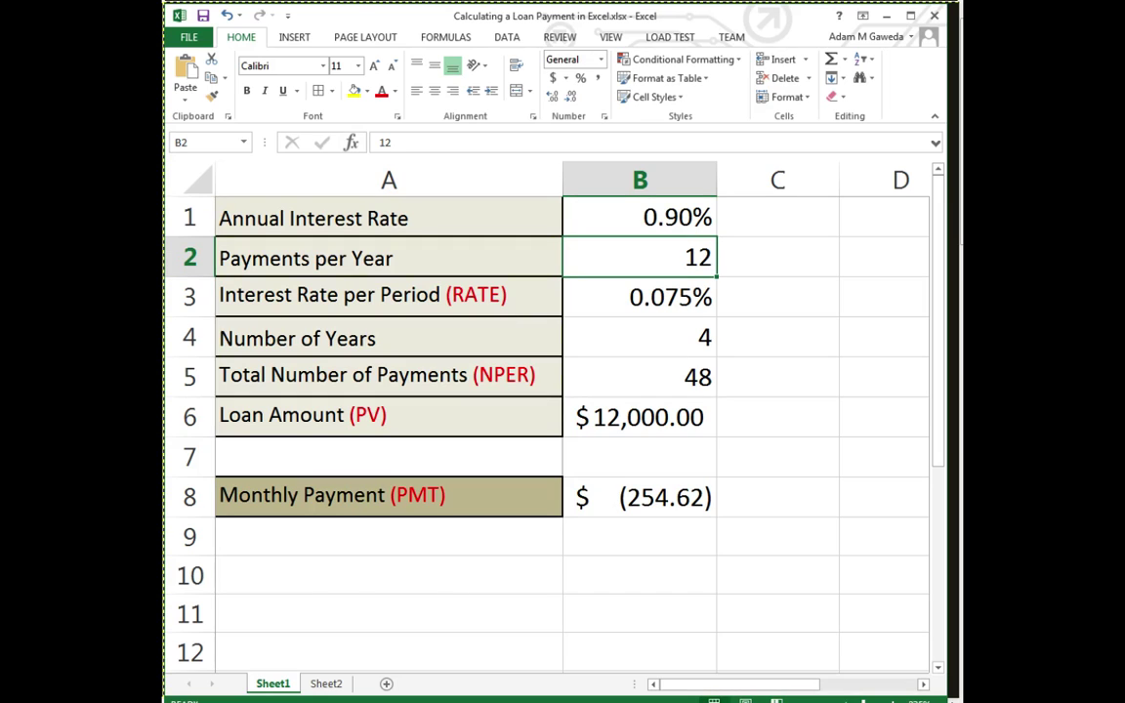
{"action": "left_click", "coordinate": [640, 417]}
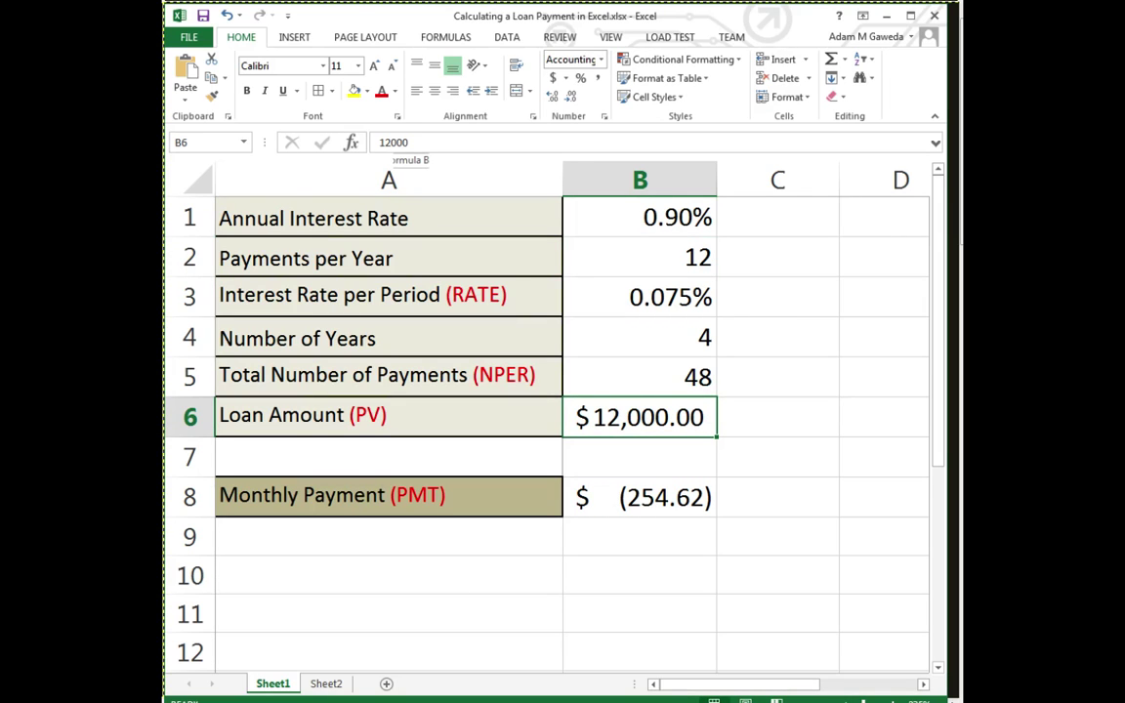
{"action": "left_click", "coordinate": [381, 142]}
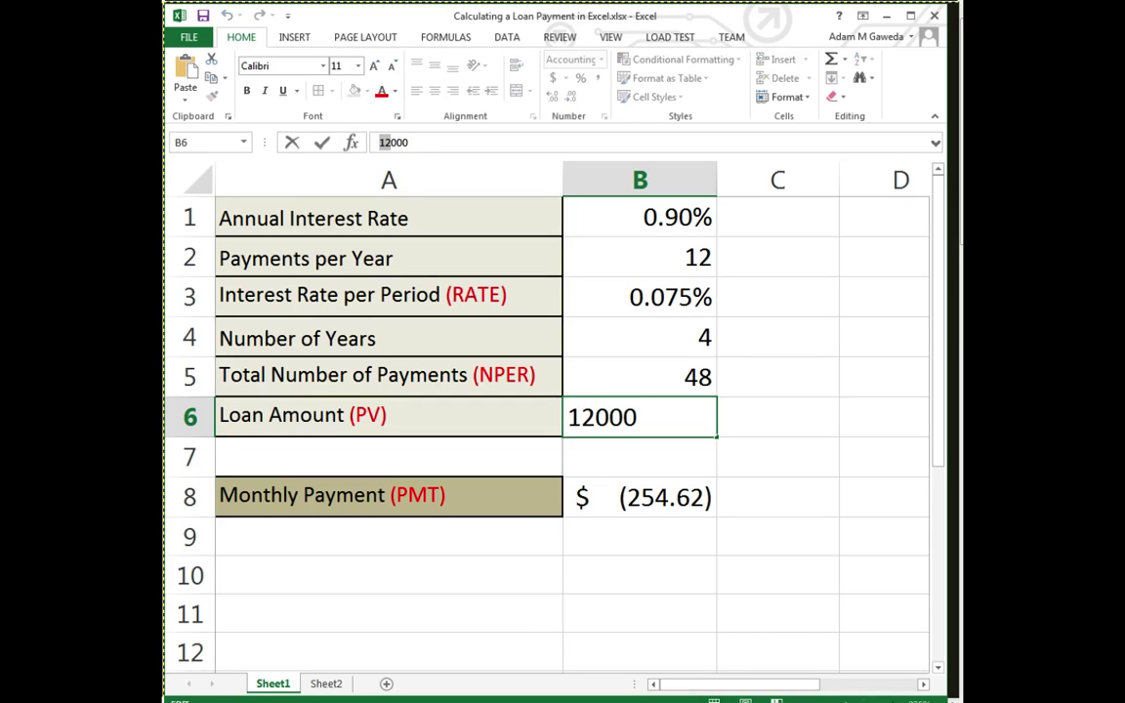
{"action": "type", "text": "2"}
{"action": "key", "text": "Return"}
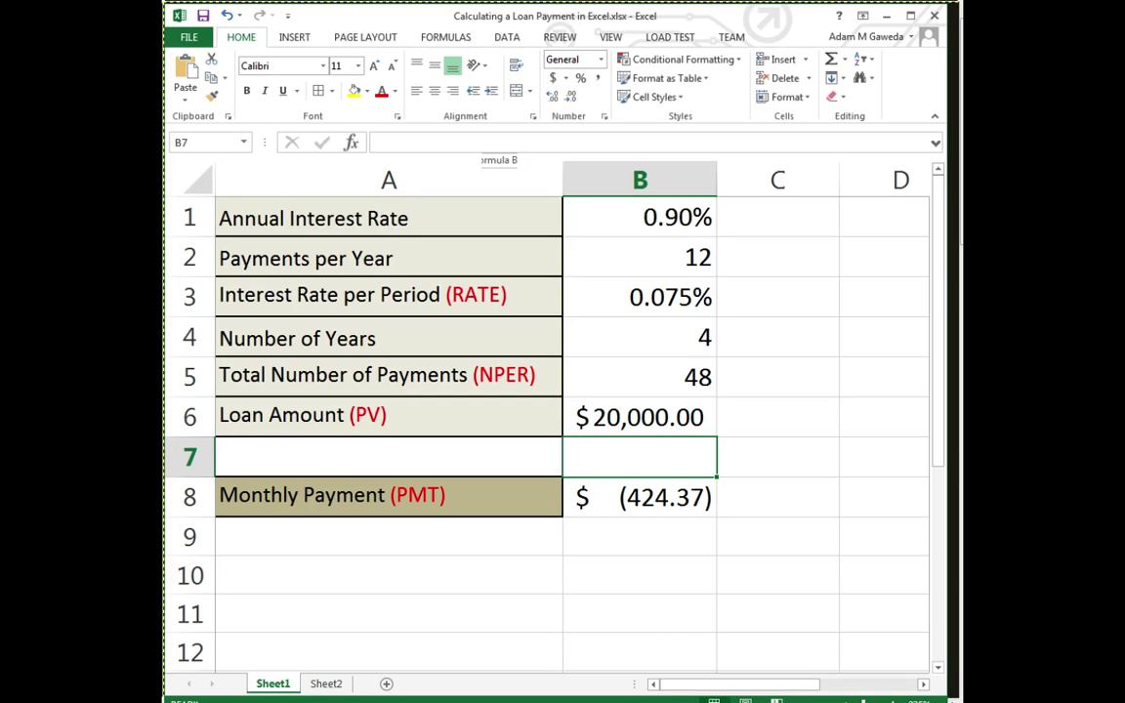
{"action": "left_click", "coordinate": [639, 217]}
{"action": "key", "text": "Down"}
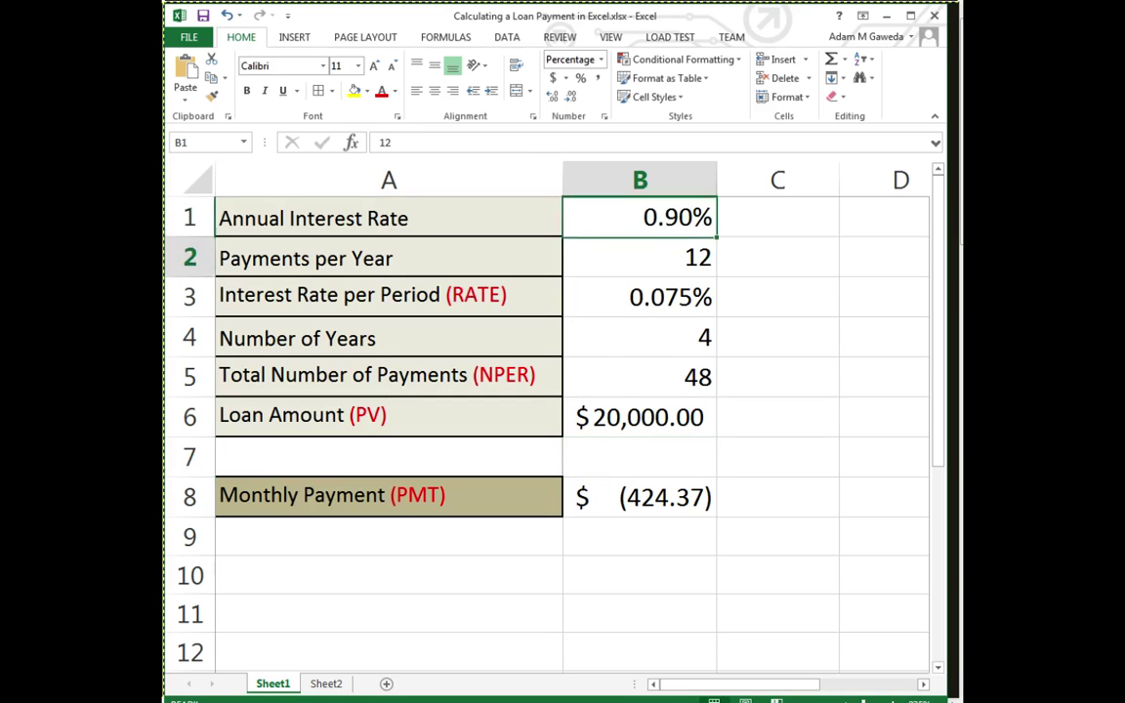